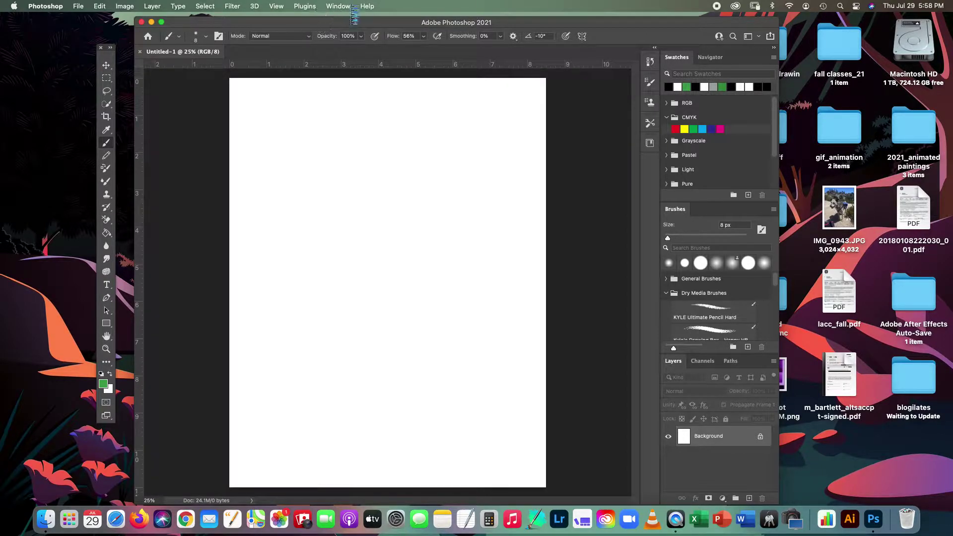
Restore the Painting workspace to its default layout with Workspace > Reset Painting.
left_click(339, 6)
left_click(342, 7)
left_click(342, 6)
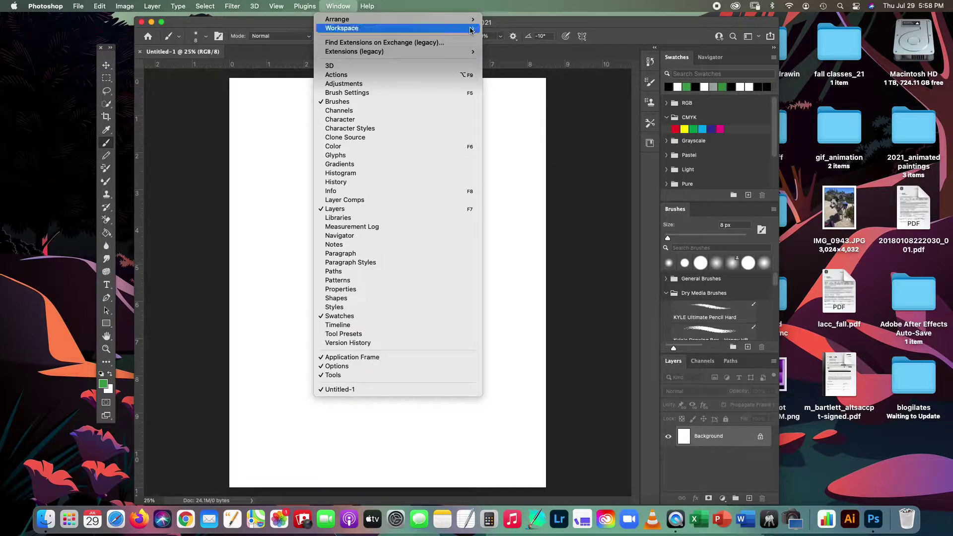
mouse_move(470, 30)
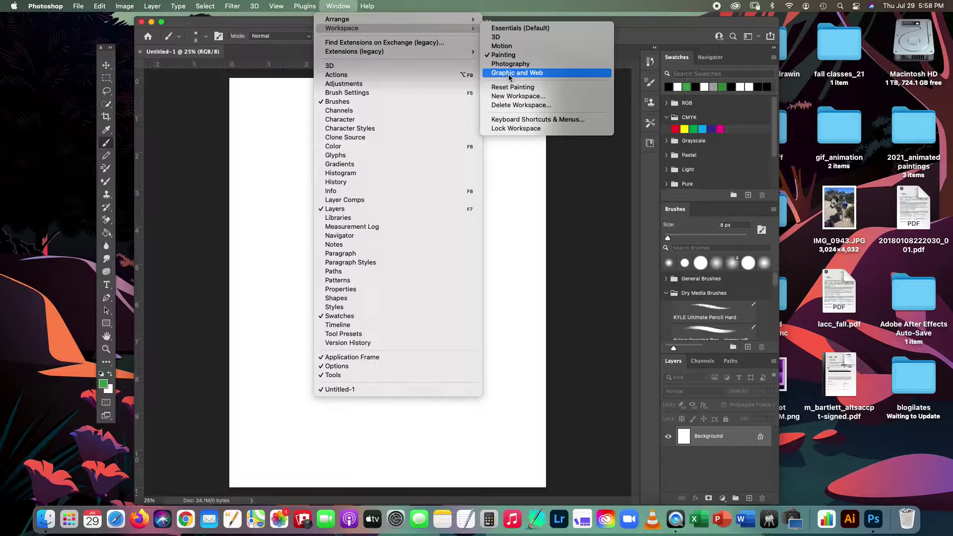
left_click(513, 4)
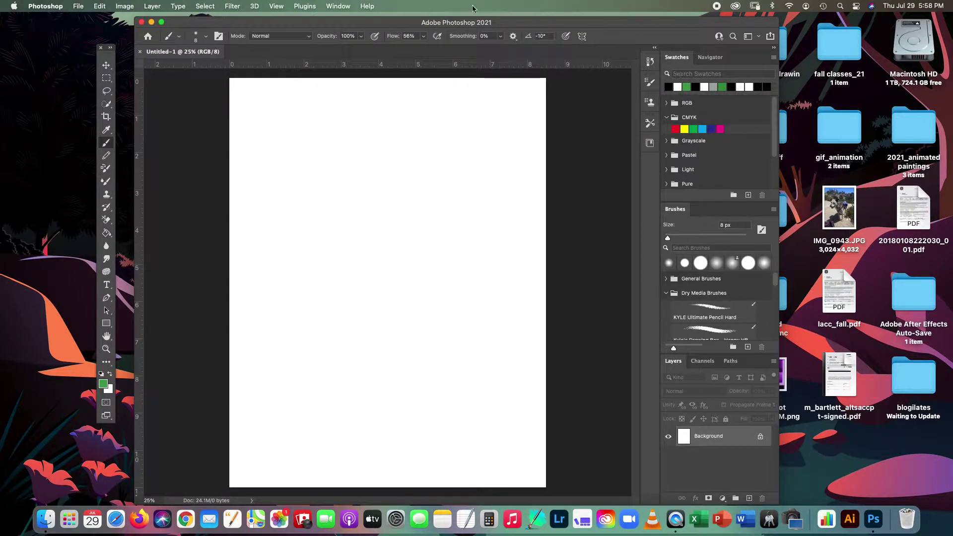
left_click(338, 7)
left_click(339, 7)
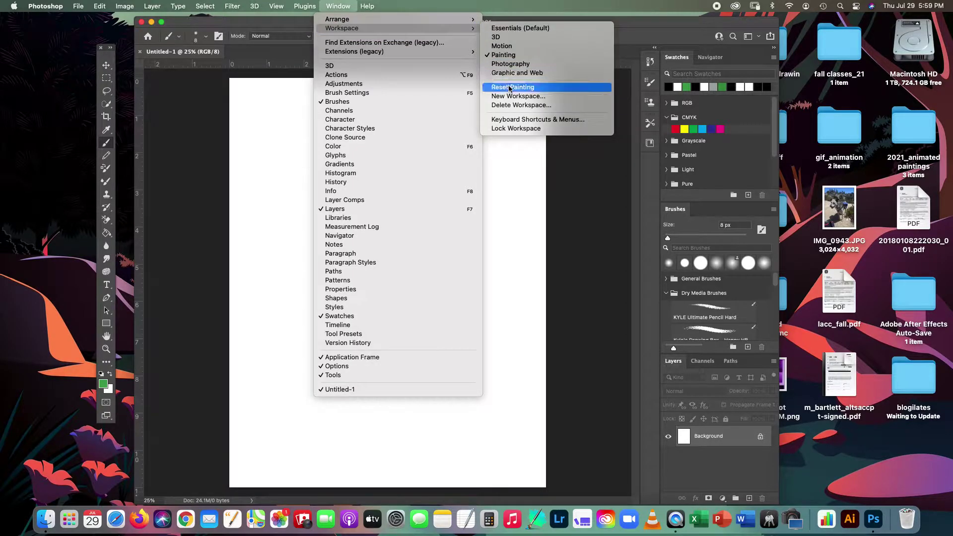
left_click(513, 87)
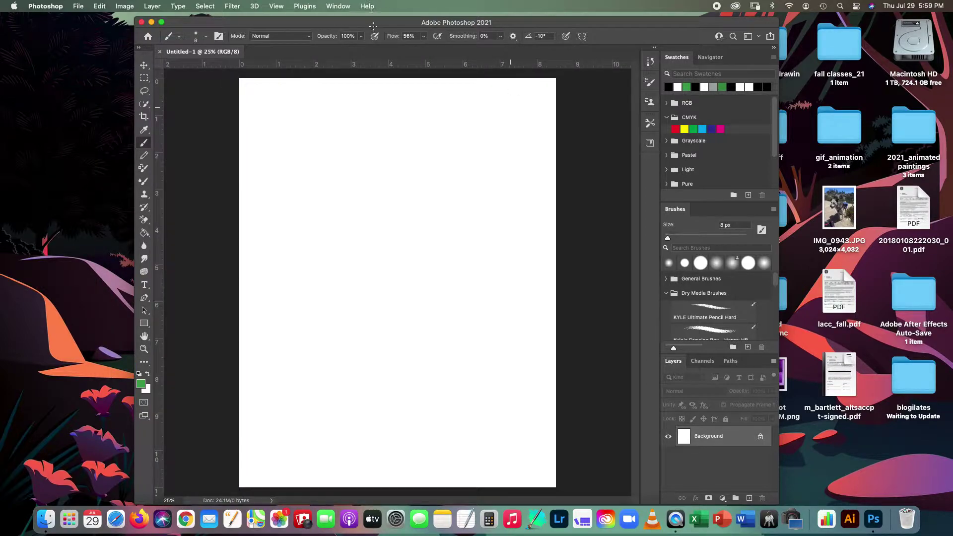
Unlock the Background layer so it becomes an editable Layer 0.
left_click_drag(373, 26, 281, 22)
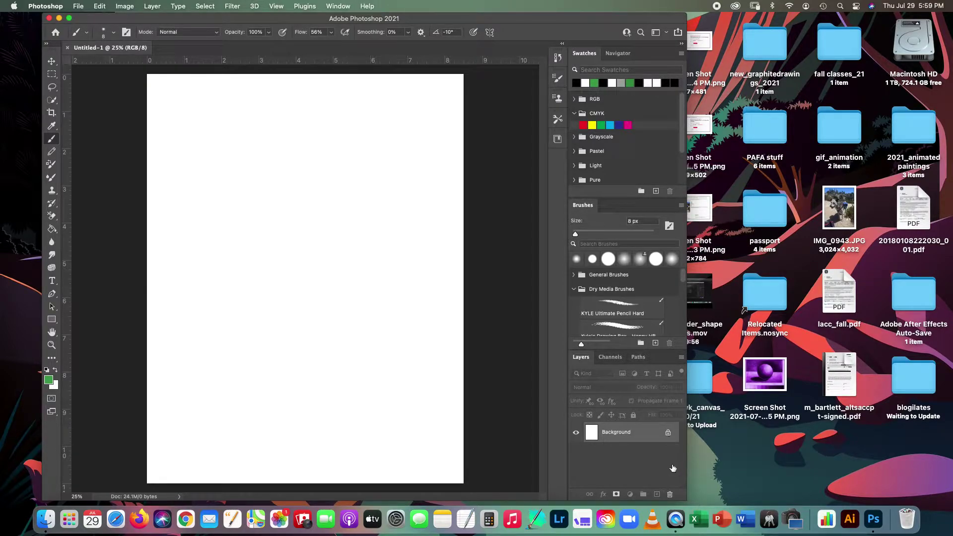
left_click(666, 433)
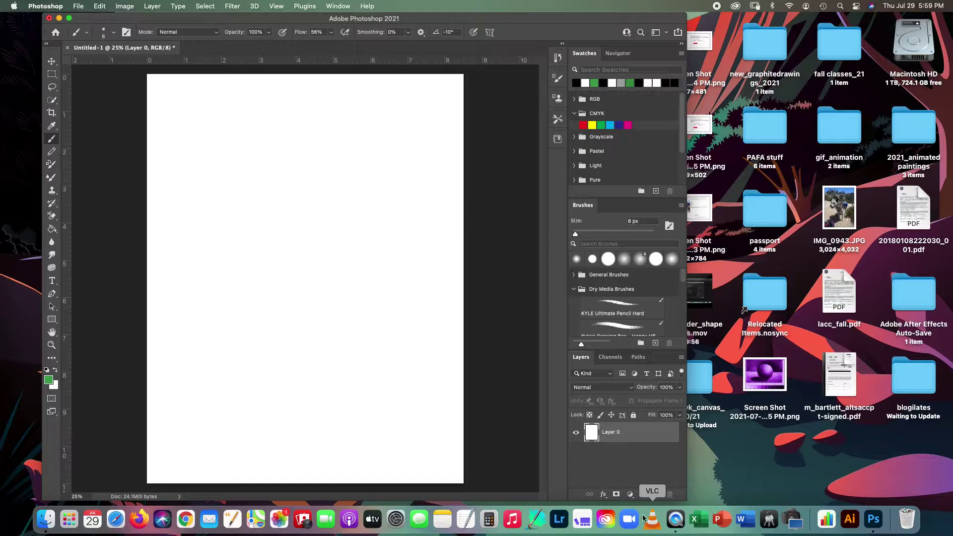
double_click(645, 431)
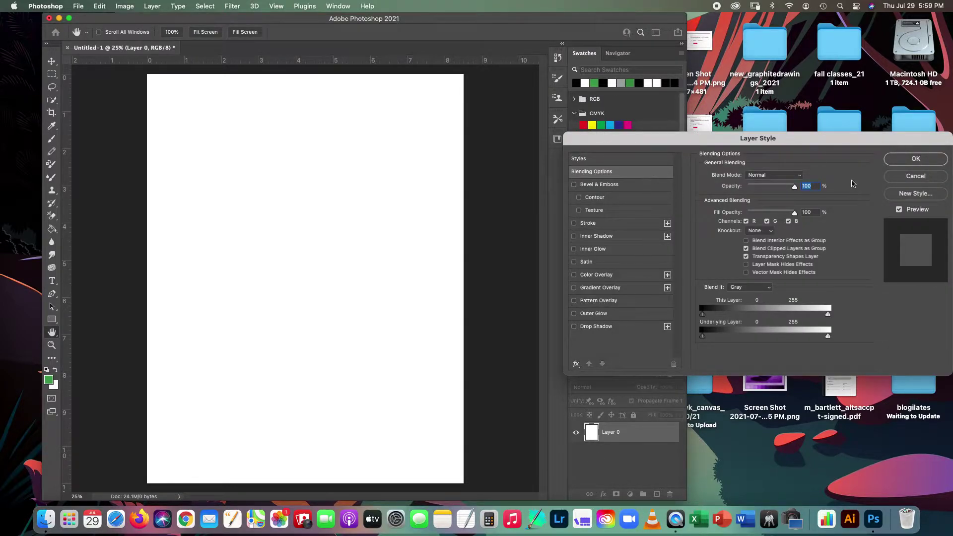
left_click(916, 159)
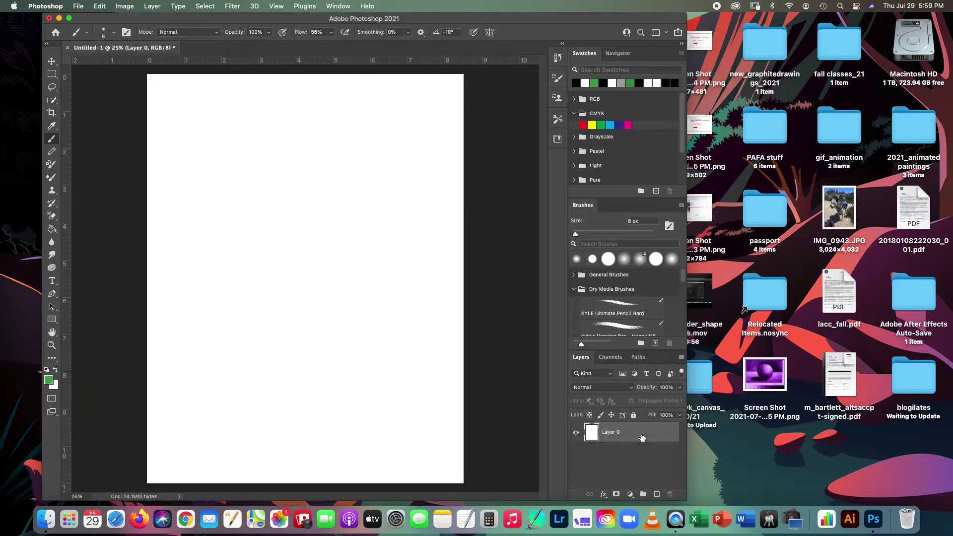
left_click_drag(515, 26, 552, 25)
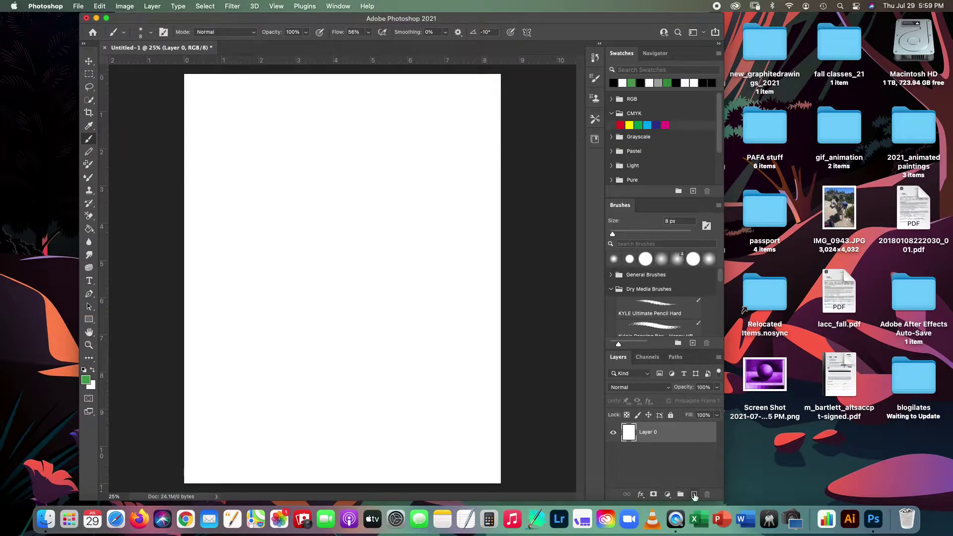
Add an empty Layer 1 and browse the Brushes panel groups to reach Kyle's Real Oils.
left_click(694, 494)
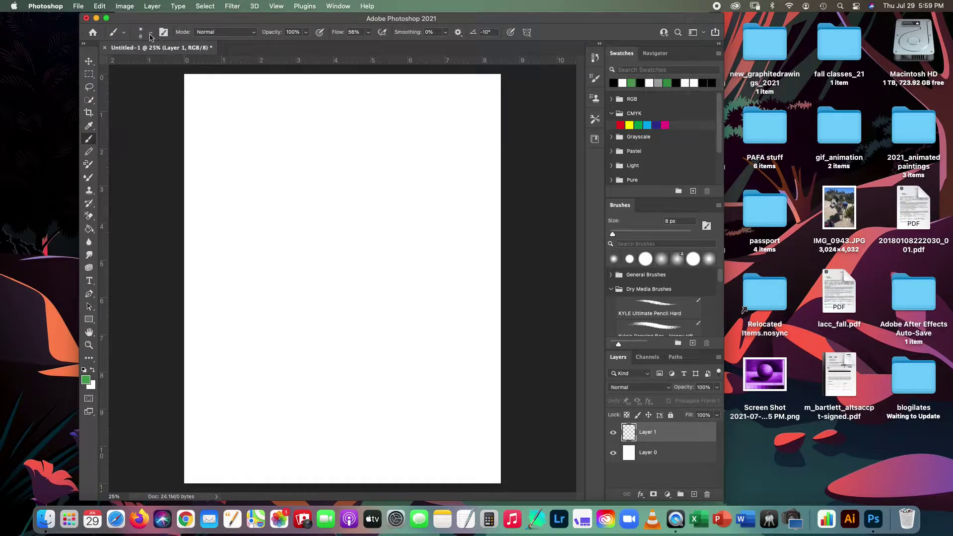
left_click(612, 289)
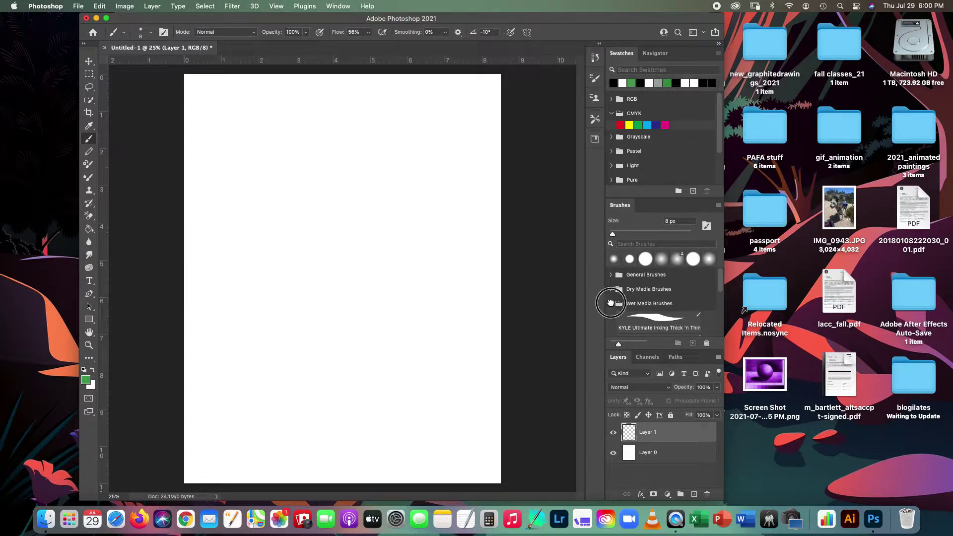
left_click(611, 303)
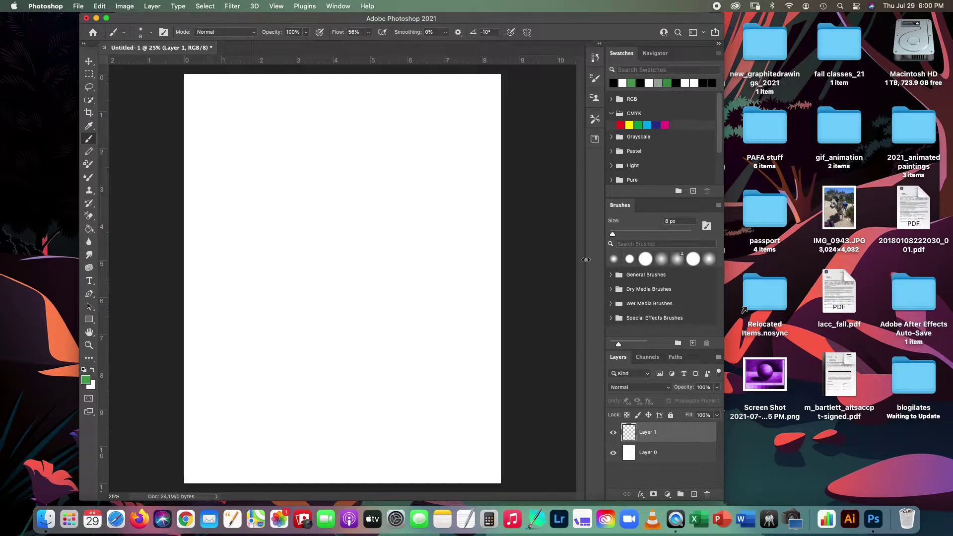
left_click(611, 275)
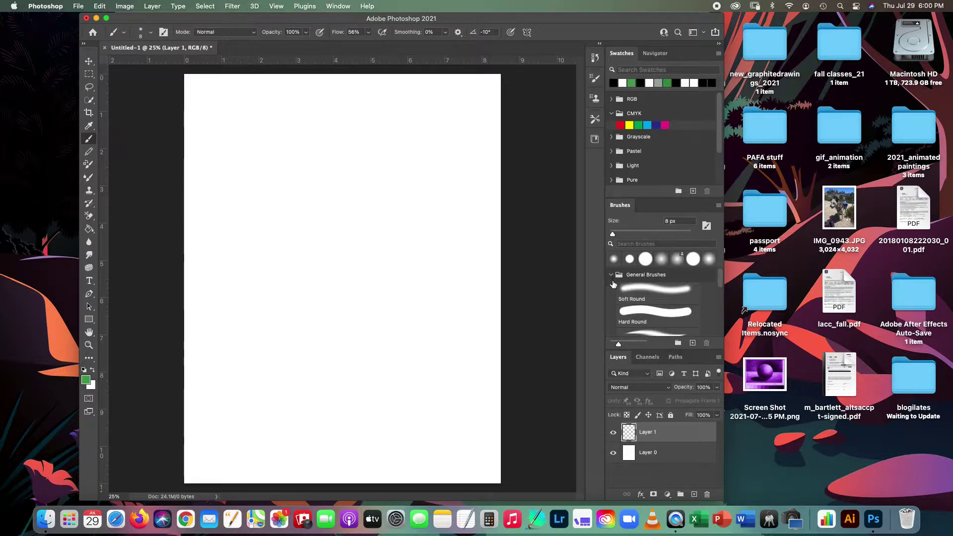
scroll(718, 277, "down", 10)
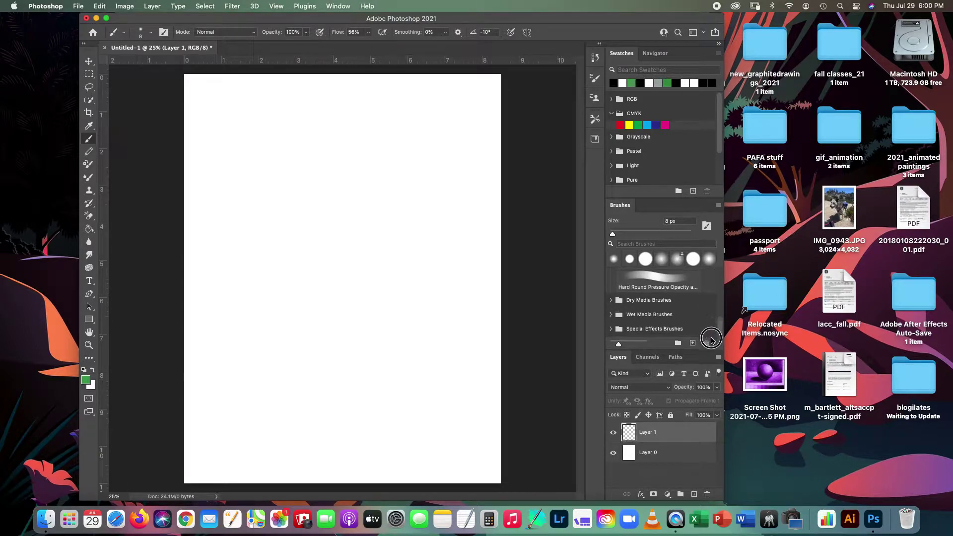
left_click(611, 304)
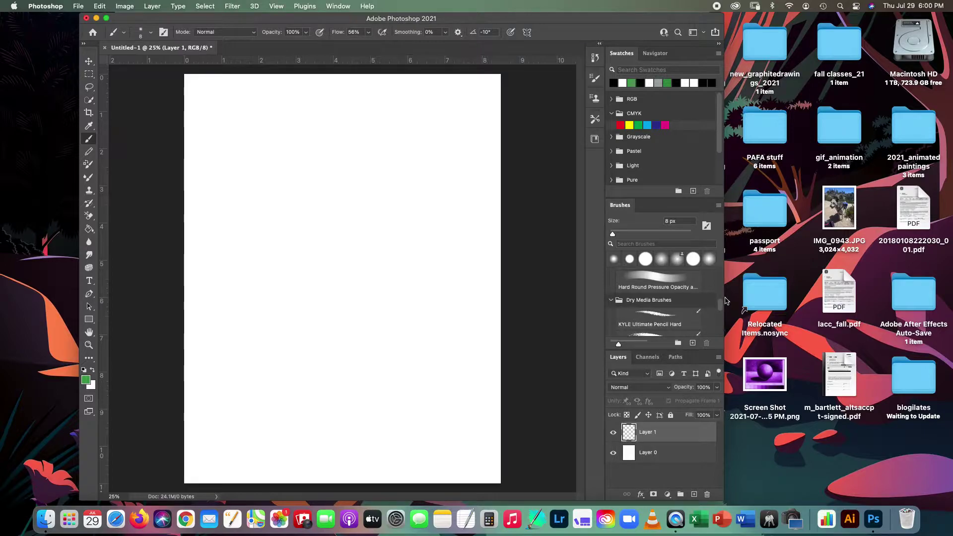
scroll(720, 314, "down", 2)
scroll(720, 314, "up", 3)
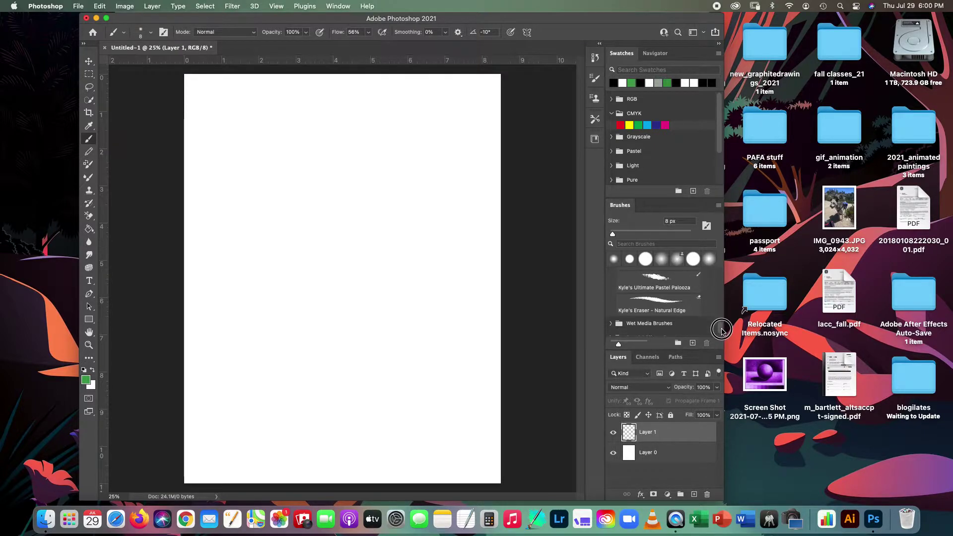
scroll(720, 305, "down", 6)
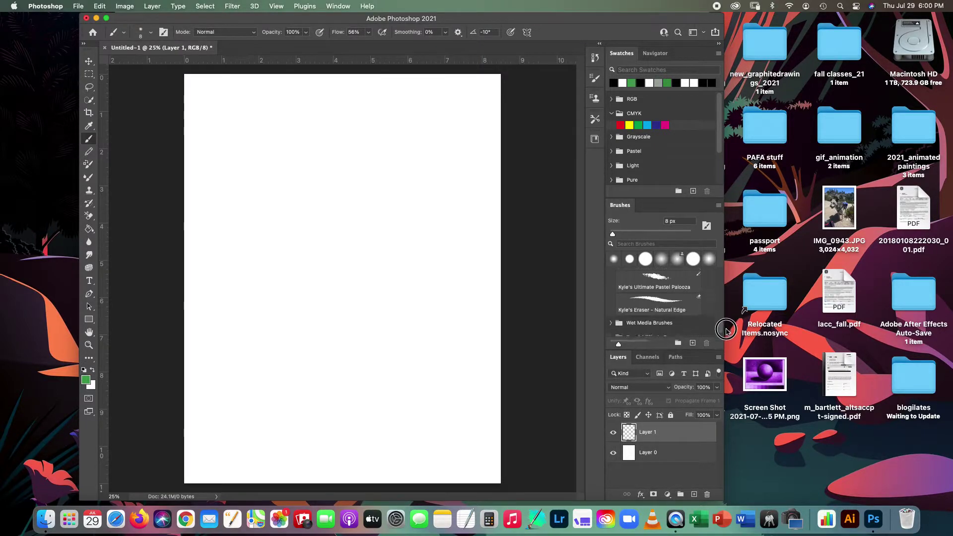
left_click(612, 316)
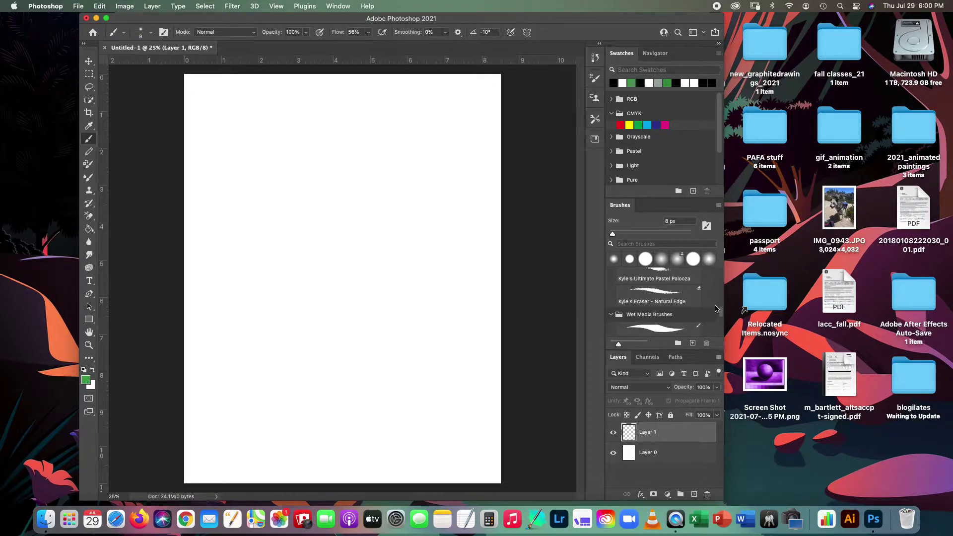
left_click_drag(720, 314, 720, 323)
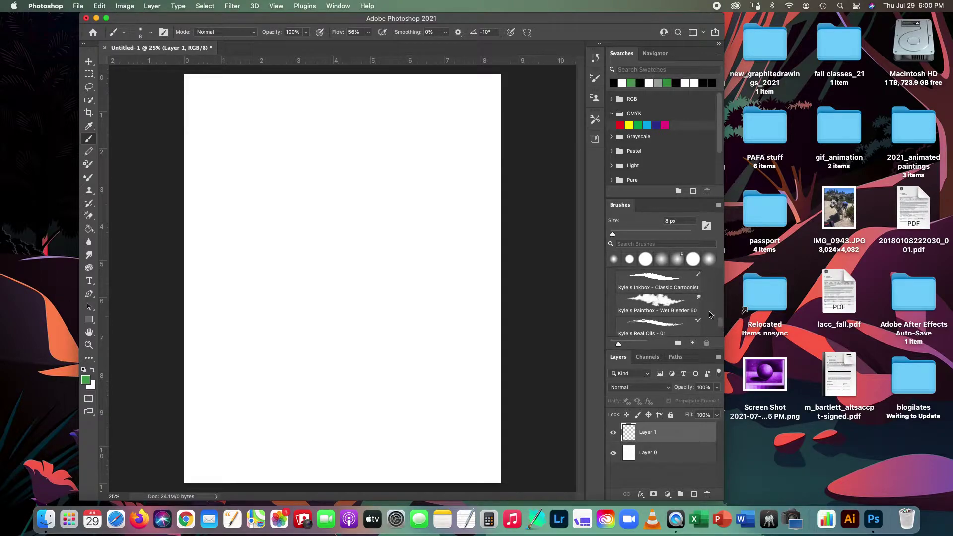
Select the Kyle's Real Oils - 01 brush and enlarge it to 142 px.
left_click(657, 327)
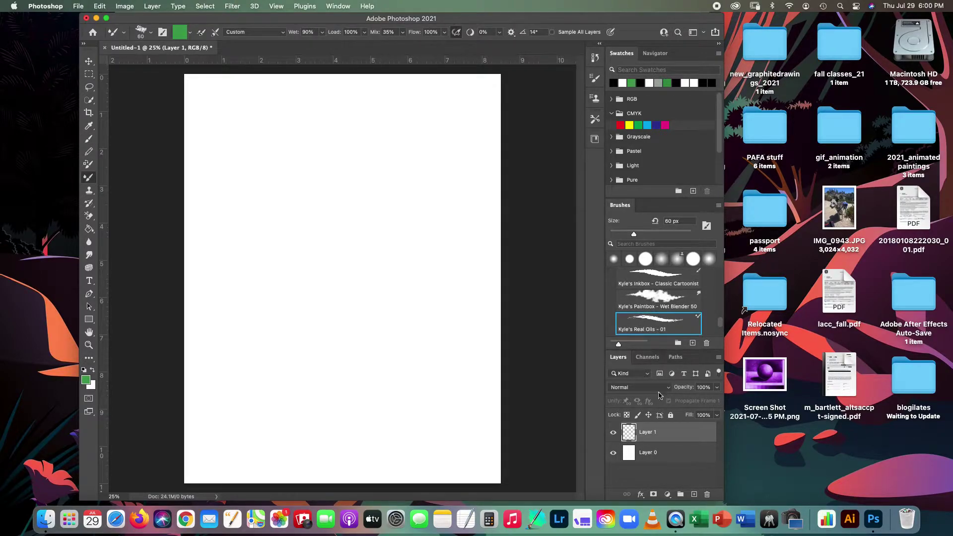
left_click(148, 31)
left_click_drag(155, 65, 167, 64)
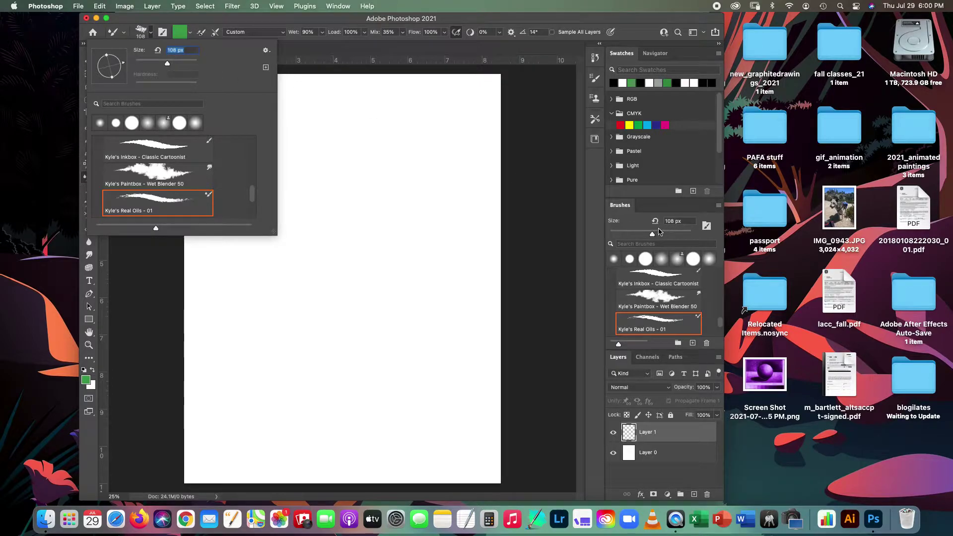
left_click(142, 32)
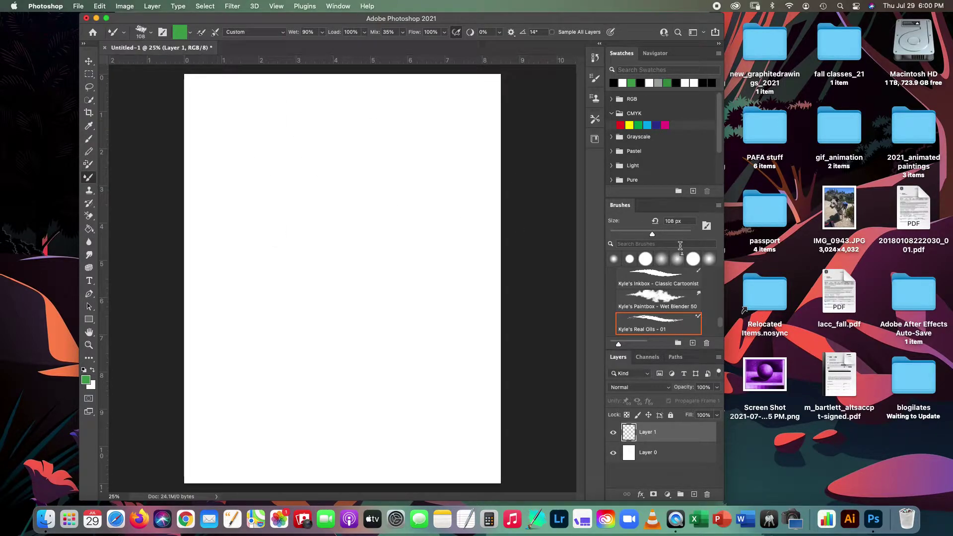
left_click_drag(652, 236, 659, 235)
Expand the Grayscale and Pastel swatch groups in the Swatches panel.
left_click(612, 138)
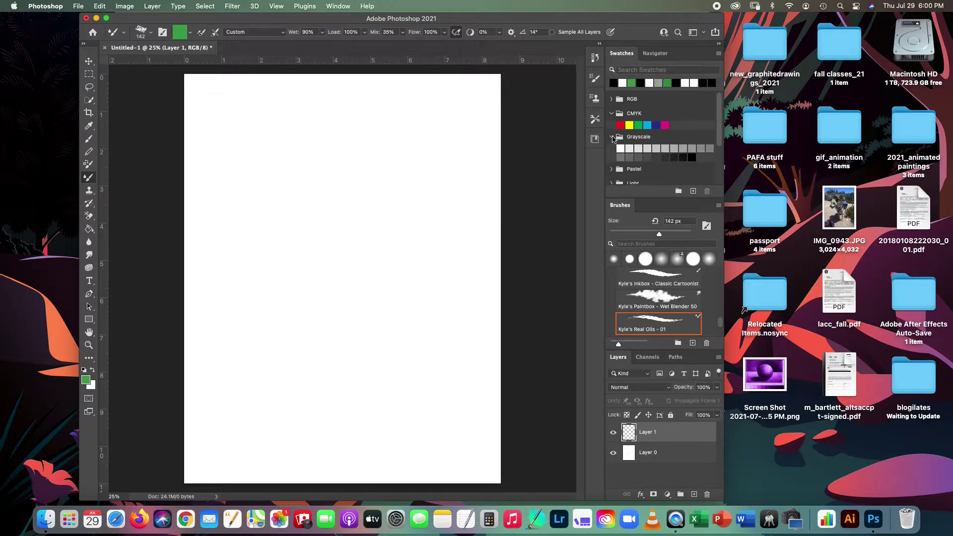
left_click(612, 137)
left_click(611, 151)
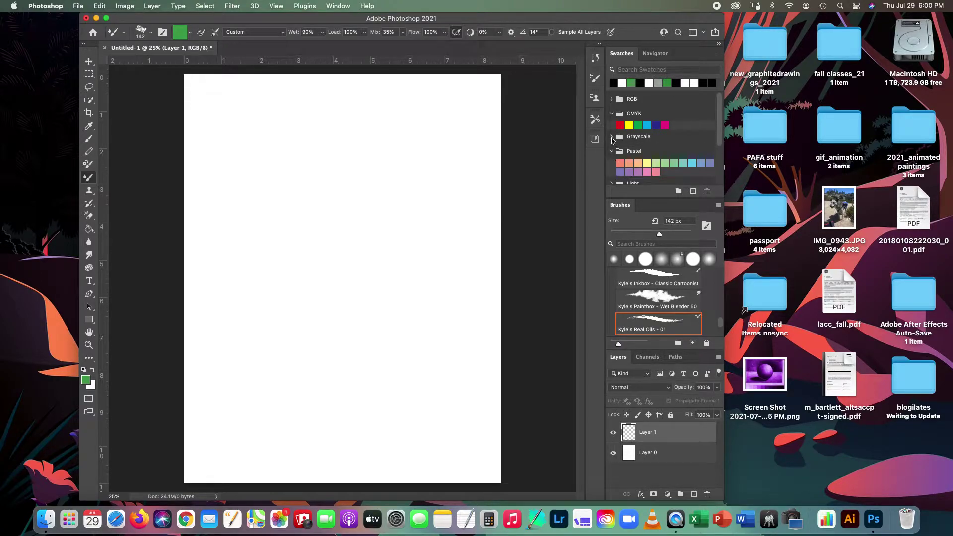
left_click(612, 137)
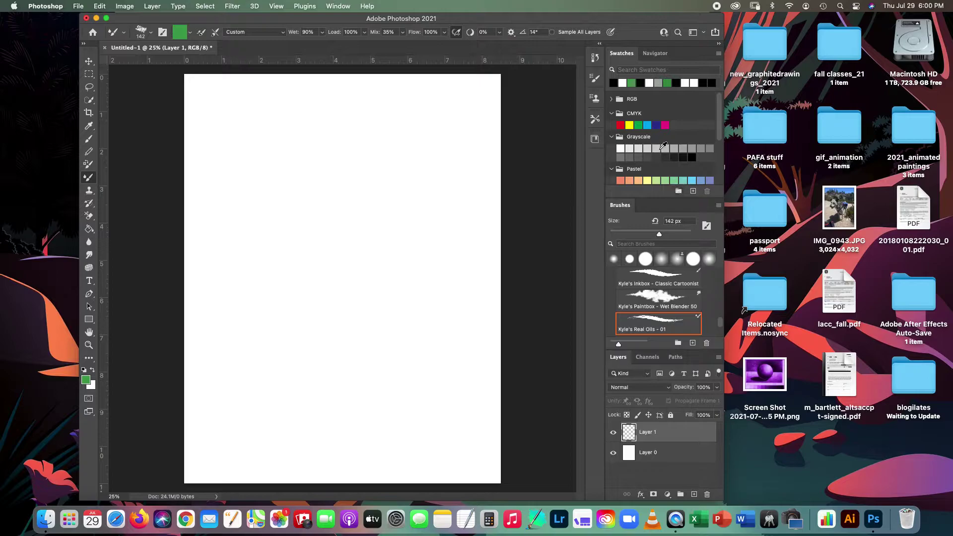
Pick light gray and scrub M-shaped diagonal strokes into a solid block at canvas centre.
left_click(657, 149)
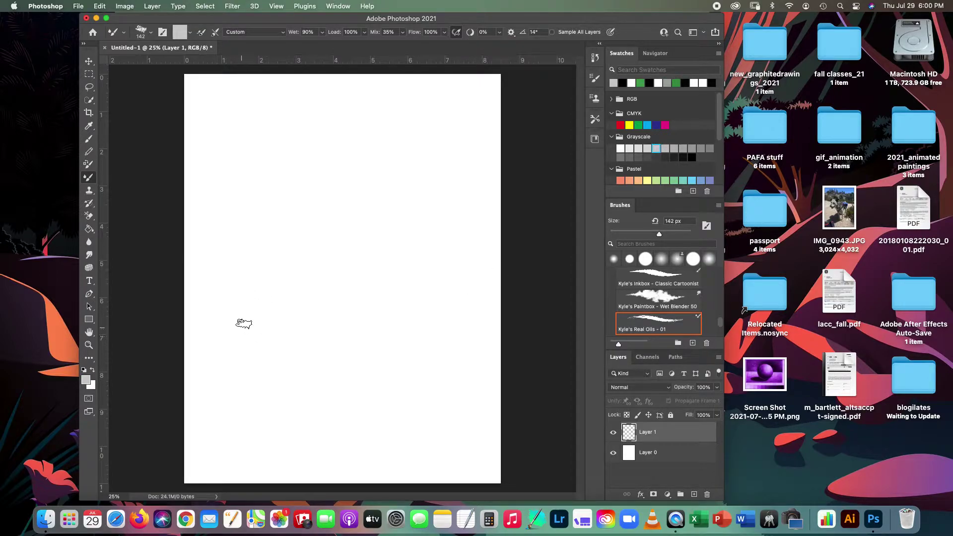
mouse_move(241, 325)
left_mouse_down()
mouse_move(310, 228)
mouse_move(312, 245)
mouse_move(320, 239)
left_mouse_up()
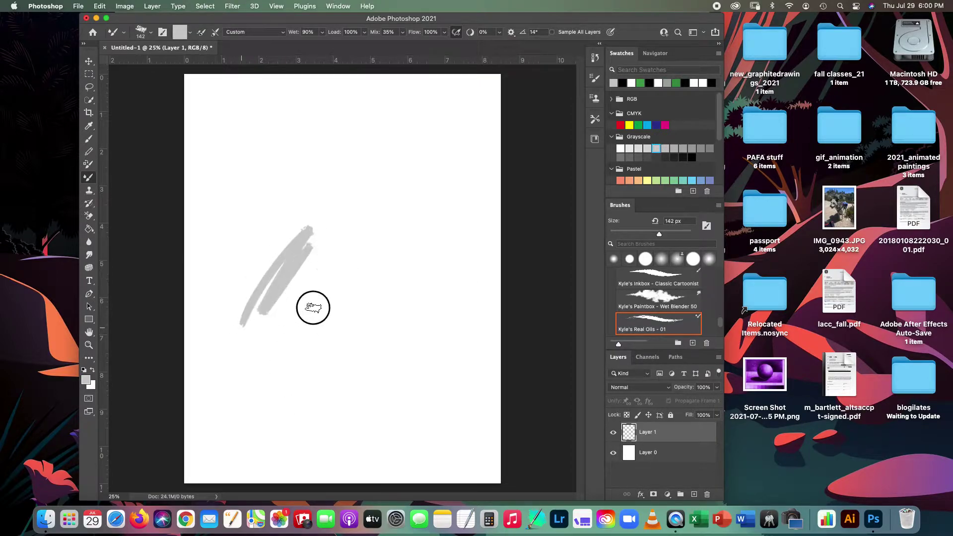
mouse_move(297, 294)
left_mouse_down()
mouse_move(367, 269)
mouse_move(372, 296)
left_mouse_up()
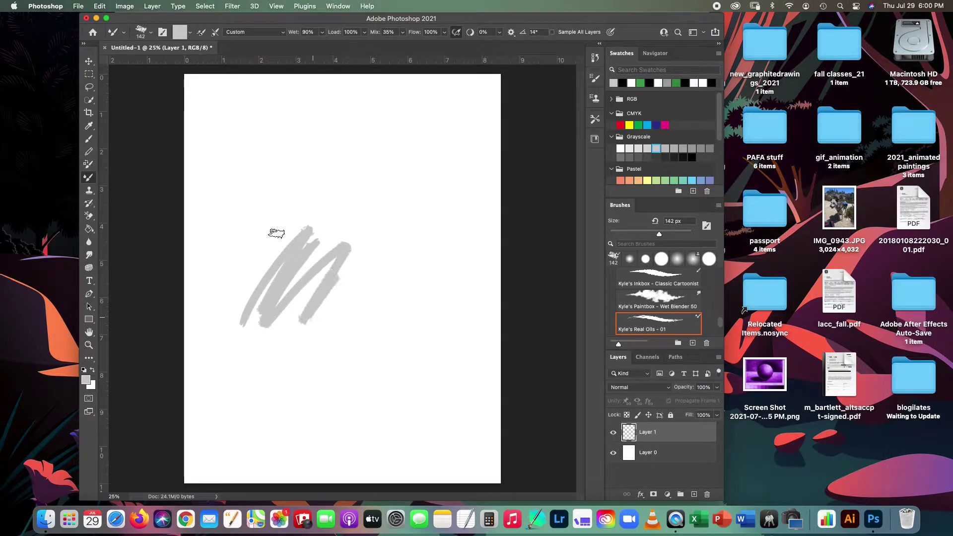
mouse_move(282, 249)
left_mouse_down()
mouse_move(308, 323)
mouse_move(305, 265)
mouse_move(317, 264)
mouse_move(333, 301)
mouse_move(347, 301)
mouse_move(374, 260)
mouse_move(336, 325)
mouse_move(386, 267)
mouse_move(392, 399)
mouse_move(355, 341)
left_mouse_up()
mouse_move(310, 241)
left_mouse_down()
mouse_move(304, 227)
mouse_move(361, 238)
left_mouse_up()
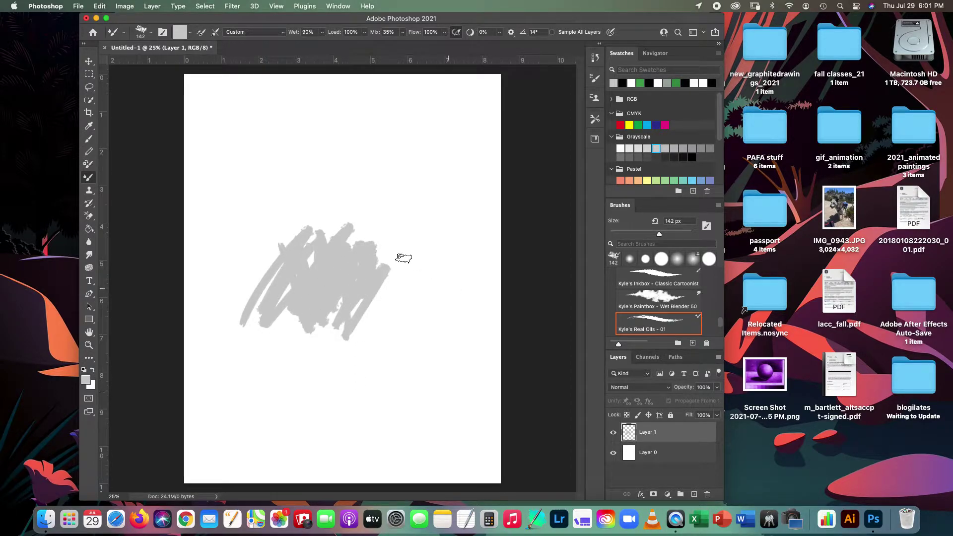
mouse_move(346, 308)
left_mouse_down()
mouse_move(367, 296)
mouse_move(352, 325)
mouse_move(394, 246)
mouse_move(365, 246)
mouse_move(370, 222)
mouse_move(379, 268)
mouse_move(402, 244)
left_mouse_up()
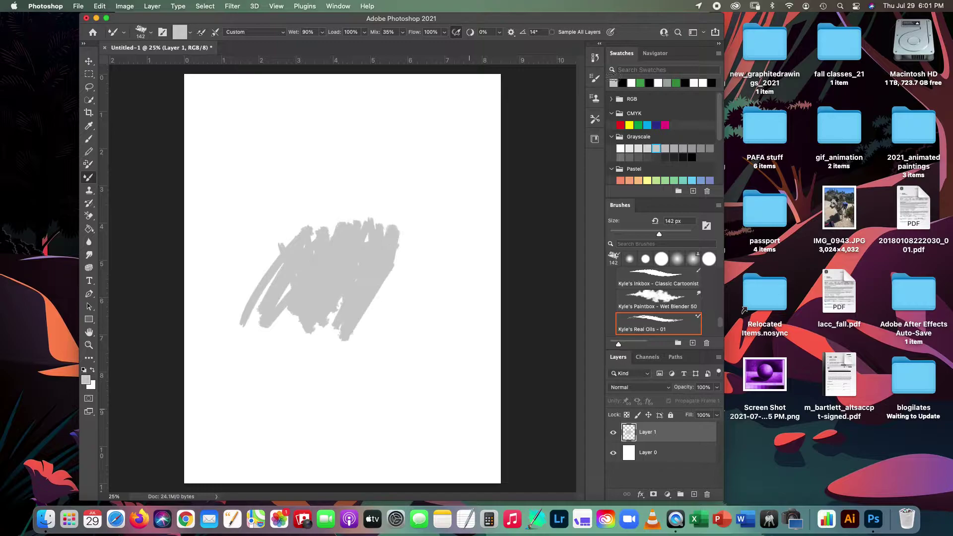
Paint darker gray over the block's right side and near-black strokes along its top.
left_click(638, 158)
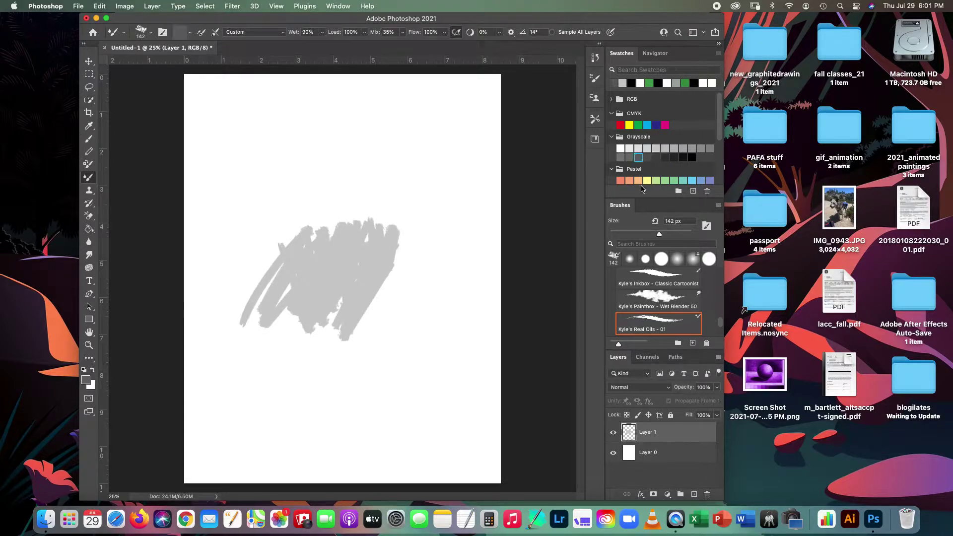
mouse_move(334, 266)
left_mouse_down()
mouse_move(358, 255)
mouse_move(332, 197)
mouse_move(336, 240)
mouse_move(374, 258)
mouse_move(376, 195)
mouse_move(411, 200)
mouse_move(404, 221)
mouse_move(382, 191)
mouse_move(385, 225)
mouse_move(400, 212)
mouse_move(404, 220)
mouse_move(397, 266)
left_mouse_up()
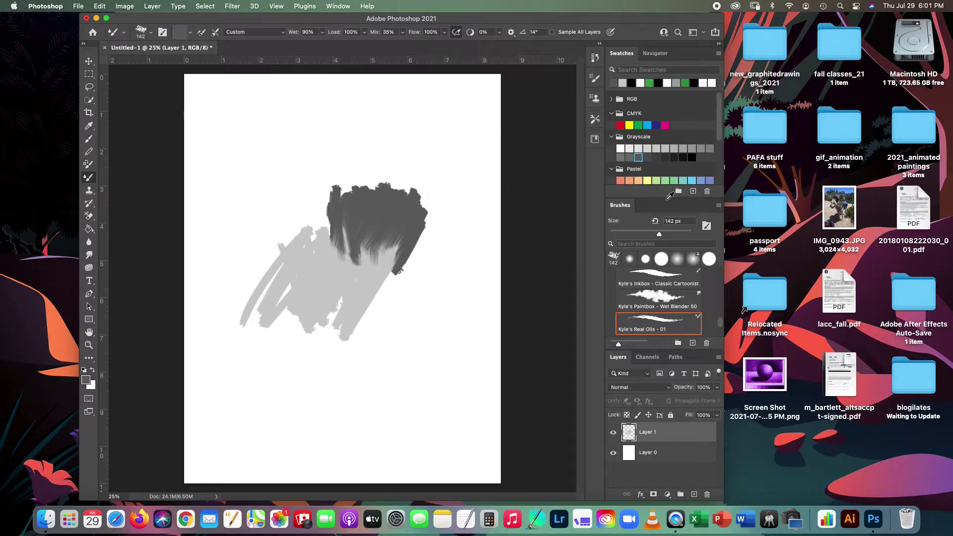
left_click(674, 158)
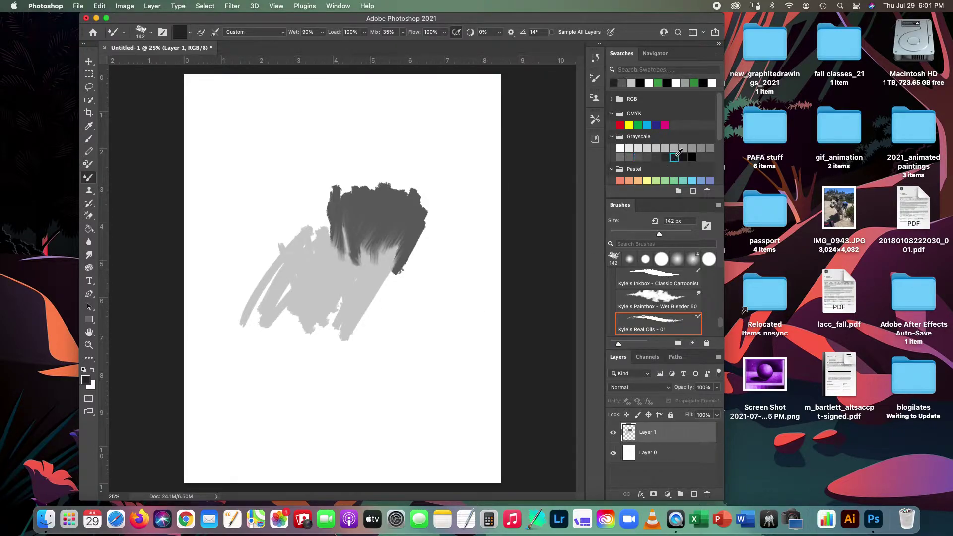
mouse_move(294, 207)
left_mouse_down()
mouse_move(308, 219)
mouse_move(329, 174)
mouse_move(347, 194)
mouse_move(334, 178)
mouse_move(347, 164)
mouse_move(385, 172)
mouse_move(402, 189)
mouse_move(298, 211)
mouse_move(299, 249)
mouse_move(293, 198)
mouse_move(322, 171)
mouse_move(298, 203)
mouse_move(314, 173)
mouse_move(283, 200)
mouse_move(310, 169)
mouse_move(287, 191)
mouse_move(293, 171)
mouse_move(271, 206)
left_mouse_up()
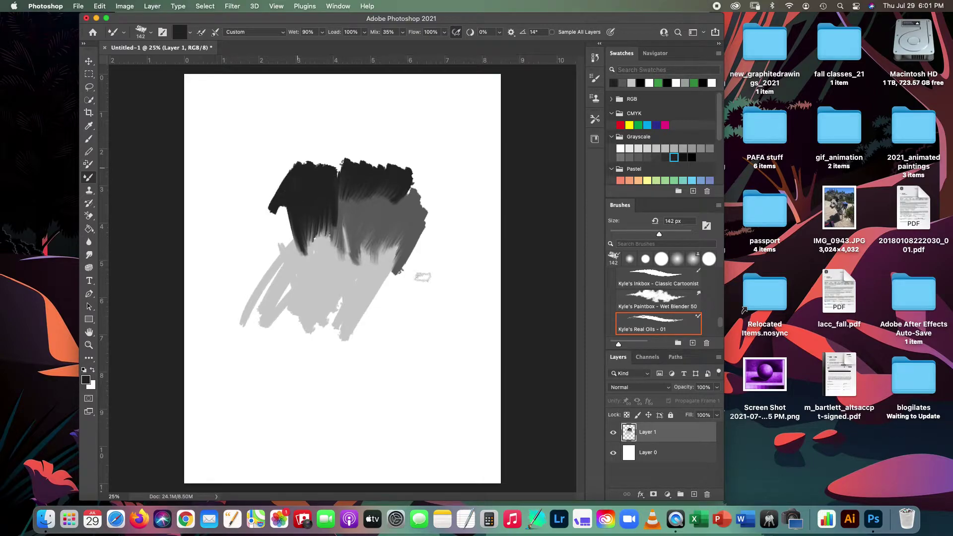
mouse_move(401, 263)
left_mouse_down()
mouse_move(373, 306)
mouse_move(399, 258)
mouse_move(377, 294)
mouse_move(379, 271)
mouse_move(407, 286)
left_mouse_up()
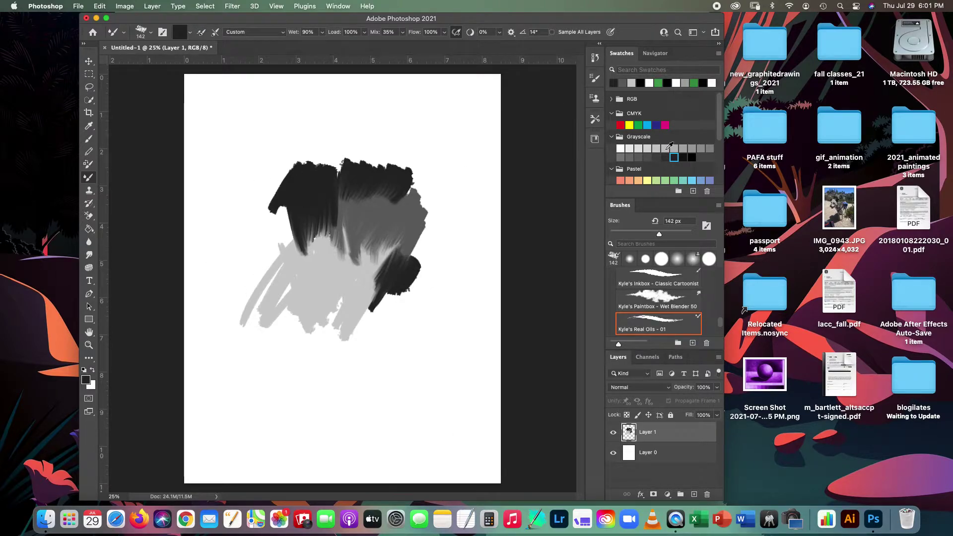
Blend white paint into the block's lower-left, then add an empty Layer 2 above Layer 1.
left_click(622, 149)
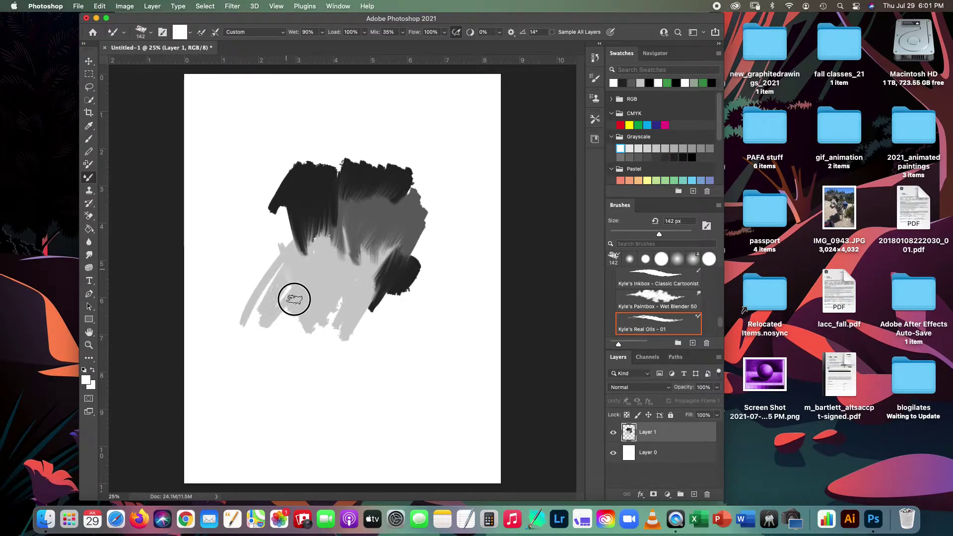
mouse_move(296, 296)
left_mouse_down()
mouse_move(332, 281)
mouse_move(343, 234)
mouse_move(329, 239)
mouse_move(348, 266)
mouse_move(368, 228)
left_mouse_up()
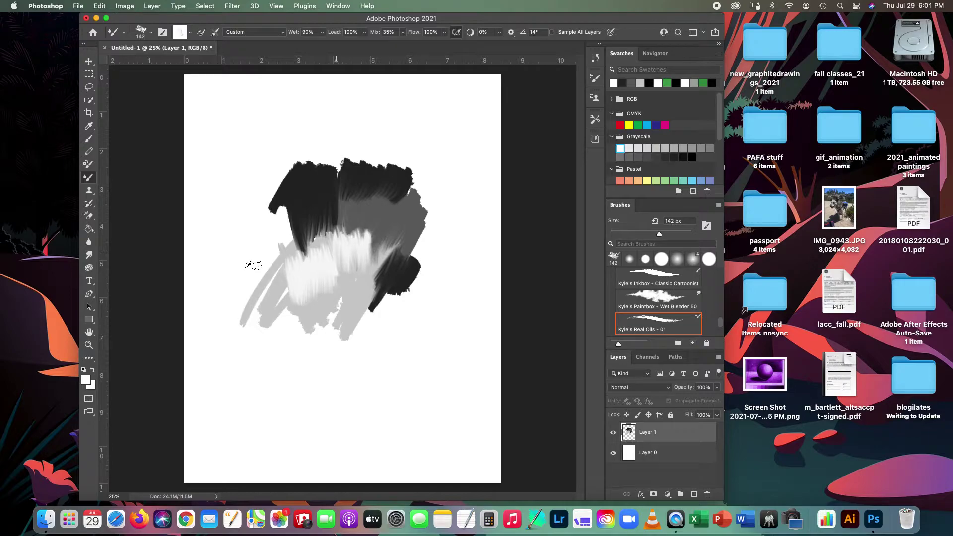
mouse_move(286, 246)
left_mouse_down()
mouse_move(266, 269)
mouse_move(272, 238)
mouse_move(258, 253)
mouse_move(268, 319)
mouse_move(293, 302)
mouse_move(307, 306)
mouse_move(230, 274)
mouse_move(257, 325)
mouse_move(237, 314)
mouse_move(247, 321)
left_mouse_up()
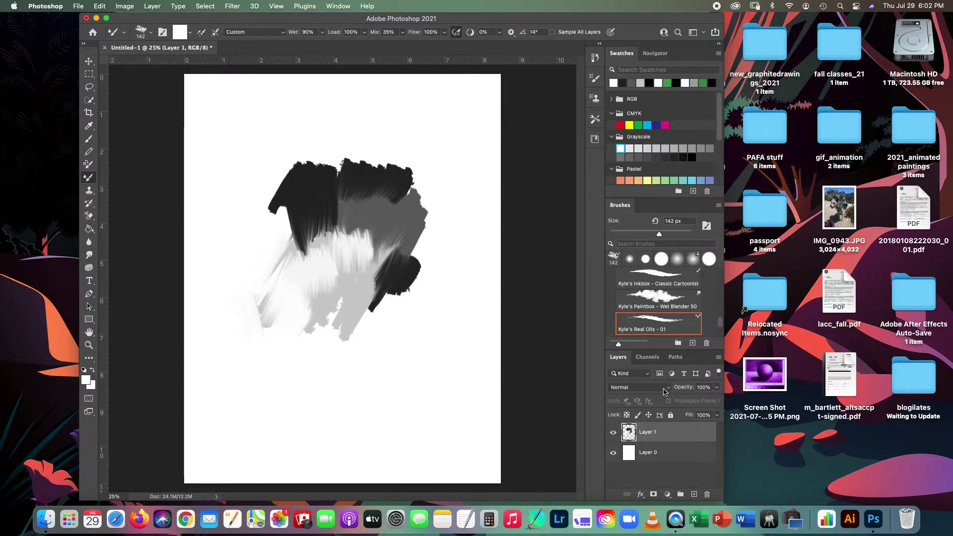
left_click(693, 494)
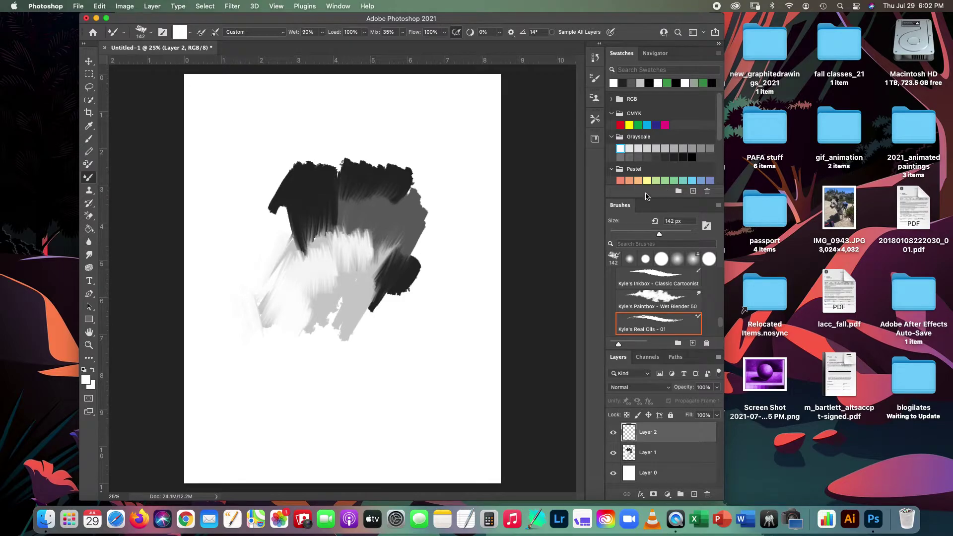
Show the Pure swatches and select the KYLE Ultimate Inking Thick 'n Thin brush at 100 px.
scroll(714, 129, "down", 4)
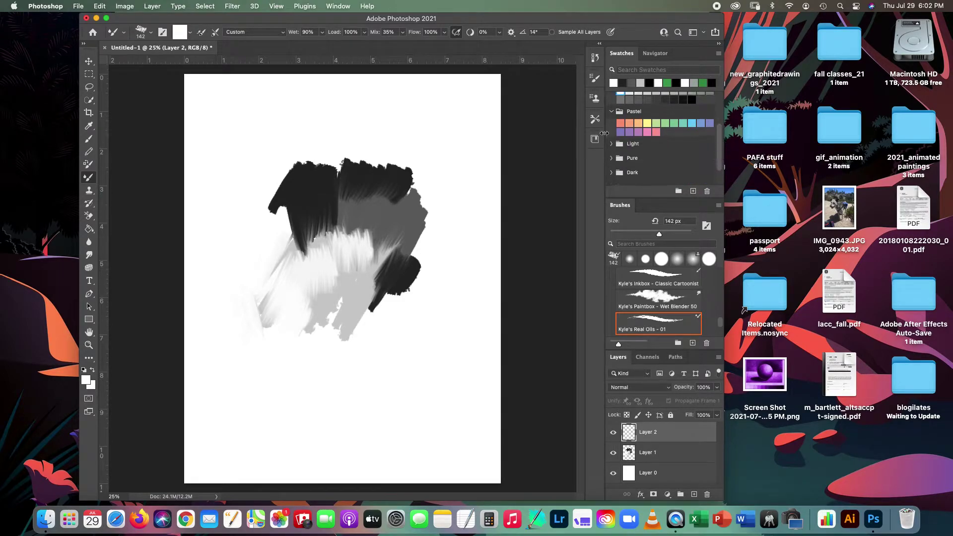
left_click(611, 158)
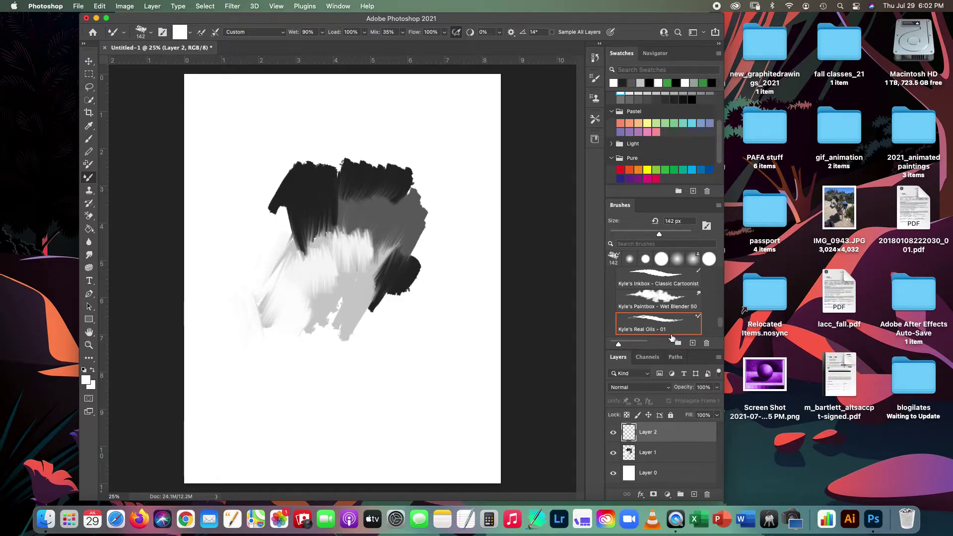
left_click(660, 299)
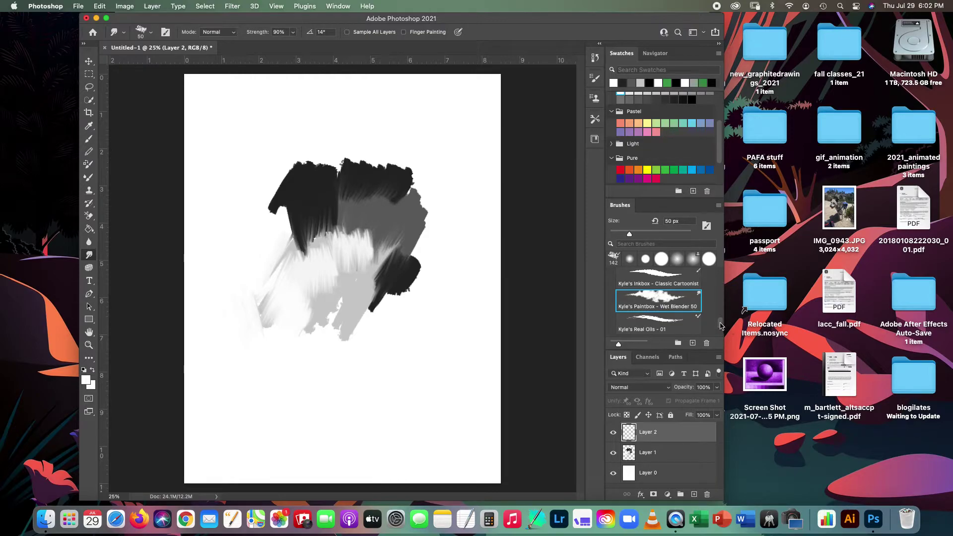
scroll(720, 321, "up", 1)
scroll(720, 321, "up", 2)
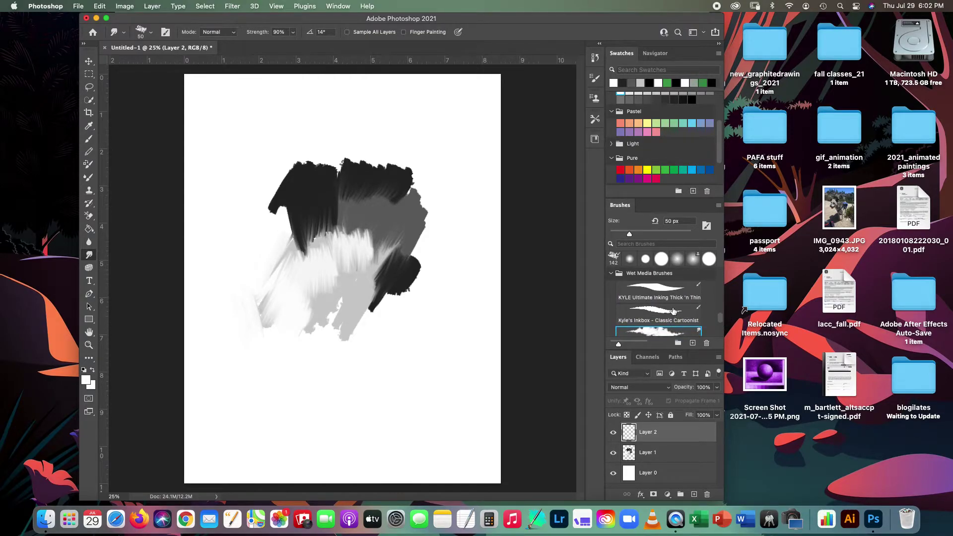
left_click(667, 290)
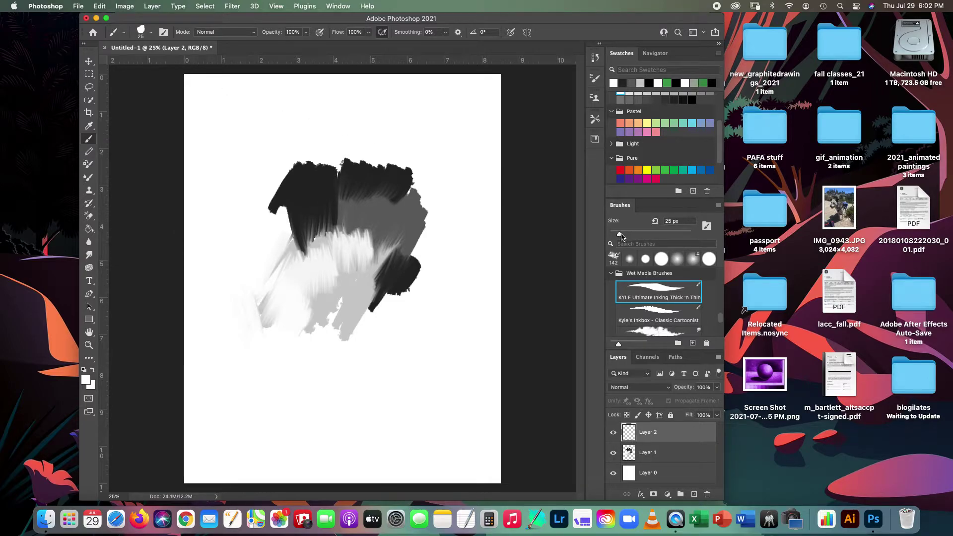
left_click_drag(620, 233, 640, 235)
left_click_drag(640, 233, 650, 237)
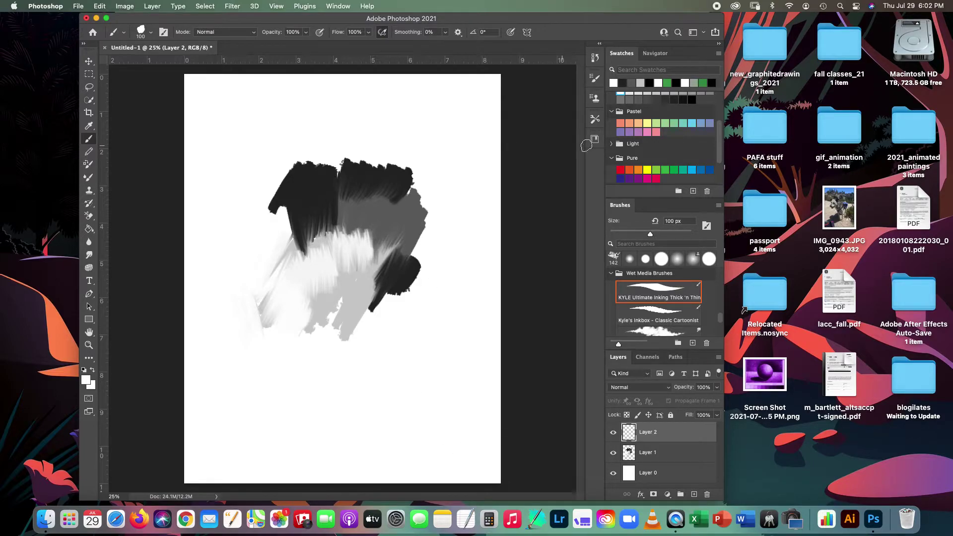
Paint a magenta band across the middle and a magenta patch below the gray block.
left_click(647, 179)
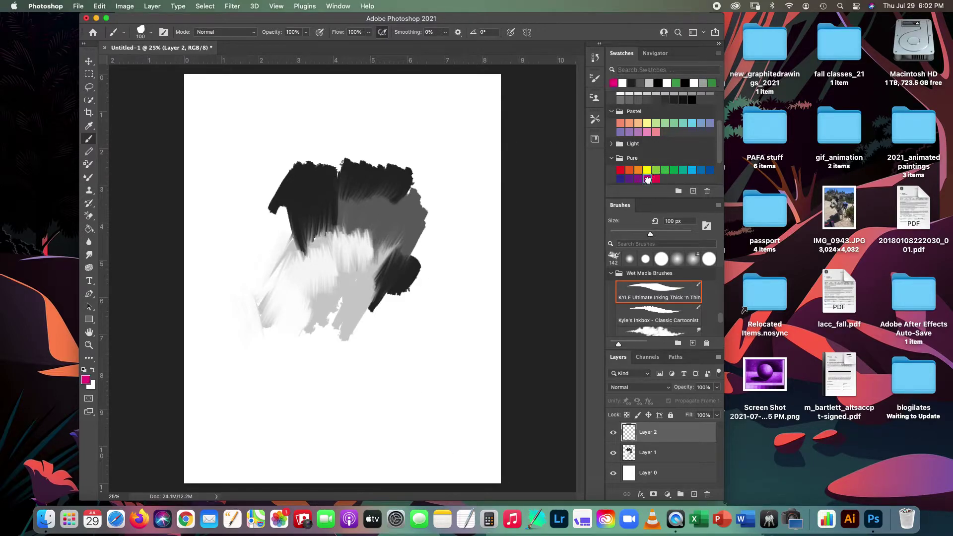
mouse_move(251, 263)
left_mouse_down()
mouse_move(315, 267)
mouse_move(320, 242)
mouse_move(332, 260)
mouse_move(332, 230)
mouse_move(352, 216)
mouse_move(364, 262)
mouse_move(393, 252)
left_mouse_up()
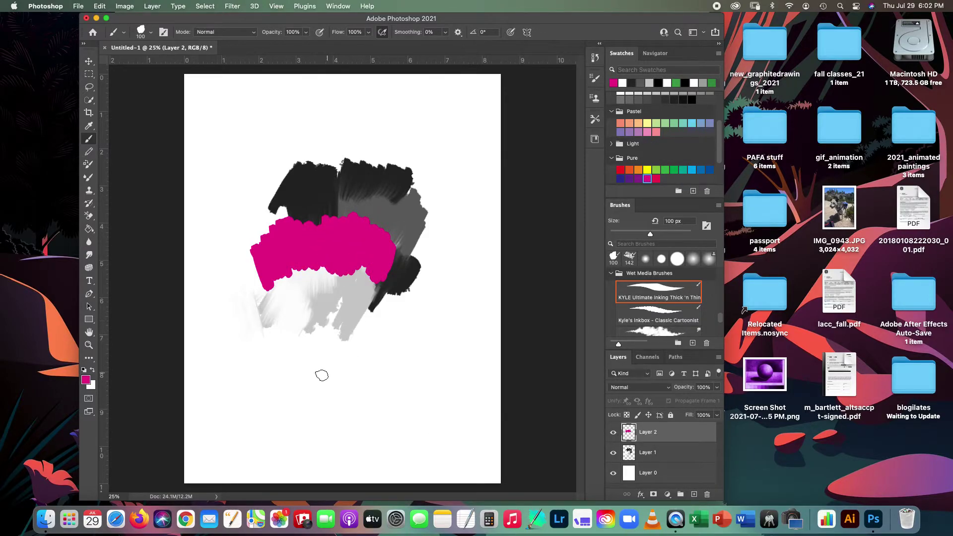
mouse_move(345, 329)
left_mouse_down()
mouse_move(359, 315)
mouse_move(378, 319)
mouse_move(359, 382)
mouse_move(412, 344)
mouse_move(413, 368)
left_mouse_up()
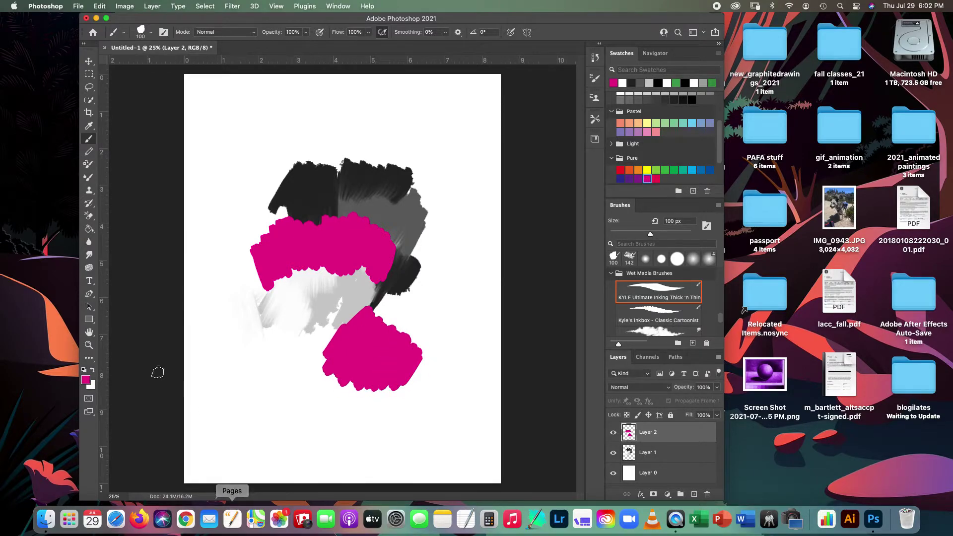
left_click(85, 381)
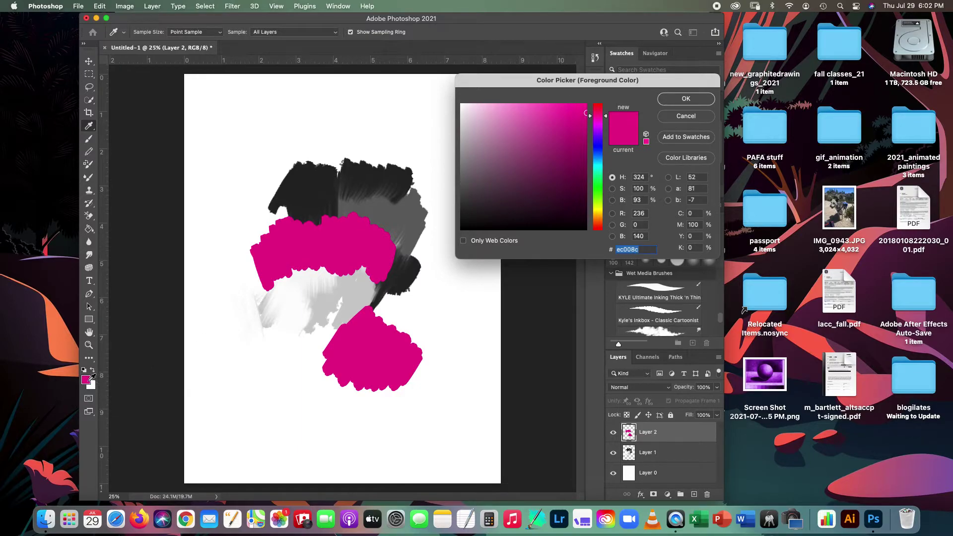
Switch to light pink (fa82c9) and paint zigzags across the magenta shapes and left side.
mouse_move(582, 114)
left_mouse_down()
mouse_move(462, 105)
mouse_move(465, 221)
mouse_move(470, 107)
mouse_move(512, 161)
mouse_move(468, 108)
mouse_move(581, 110)
mouse_move(463, 115)
mouse_move(454, 227)
mouse_move(519, 176)
mouse_move(522, 105)
left_mouse_up()
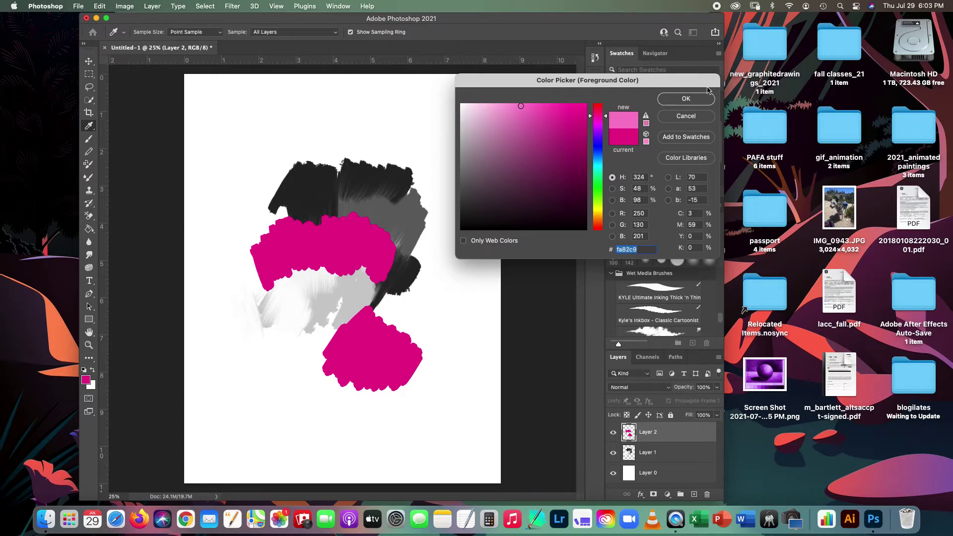
left_click(686, 99)
key("b")
mouse_move(362, 300)
left_mouse_down()
mouse_move(369, 272)
mouse_move(382, 323)
mouse_move(437, 301)
mouse_move(438, 333)
mouse_move(452, 343)
left_mouse_up()
mouse_move(227, 254)
left_mouse_down()
mouse_move(245, 306)
mouse_move(221, 228)
mouse_move(255, 315)
mouse_move(229, 233)
mouse_move(250, 316)
mouse_move(214, 242)
mouse_move(249, 329)
mouse_move(225, 255)
mouse_move(265, 318)
mouse_move(258, 252)
mouse_move(267, 238)
mouse_move(303, 288)
mouse_move(318, 273)
mouse_move(310, 252)
mouse_move(323, 310)
mouse_move(299, 261)
mouse_move(313, 249)
mouse_move(346, 268)
mouse_move(384, 236)
mouse_move(410, 253)
mouse_move(448, 246)
mouse_move(431, 277)
left_mouse_up()
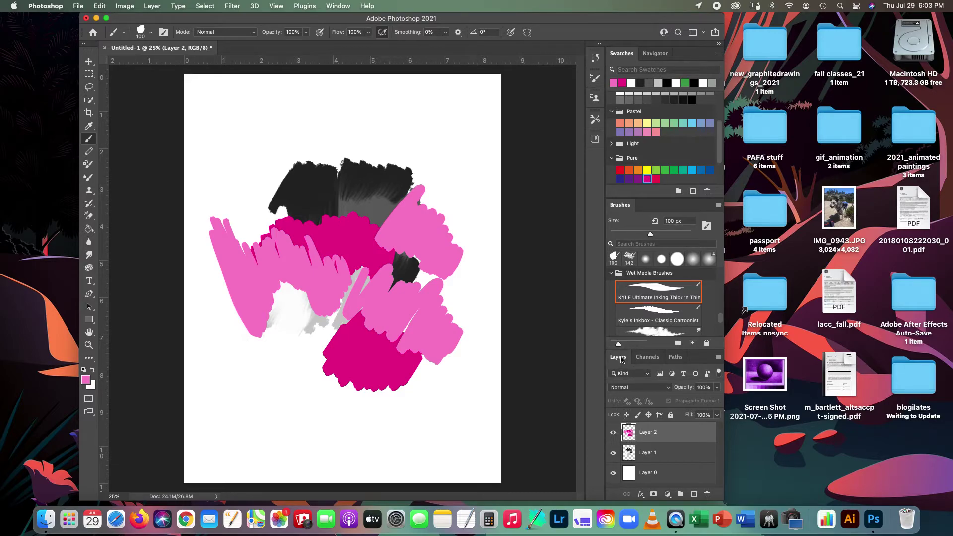
left_click_drag(620, 359, 431, 119)
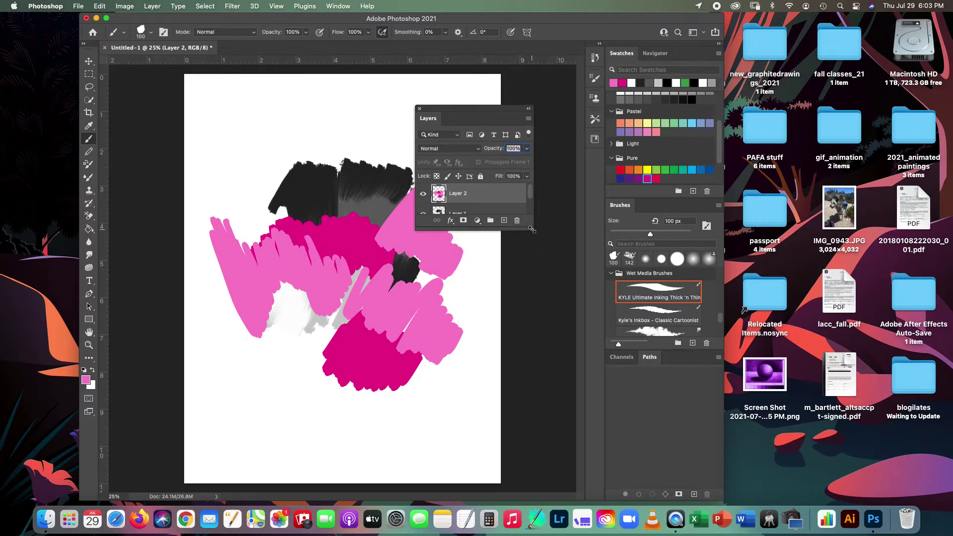
Add a white mask to Layer 2, target it, and move the floating Layers panel aside.
left_click_drag(532, 229, 573, 359)
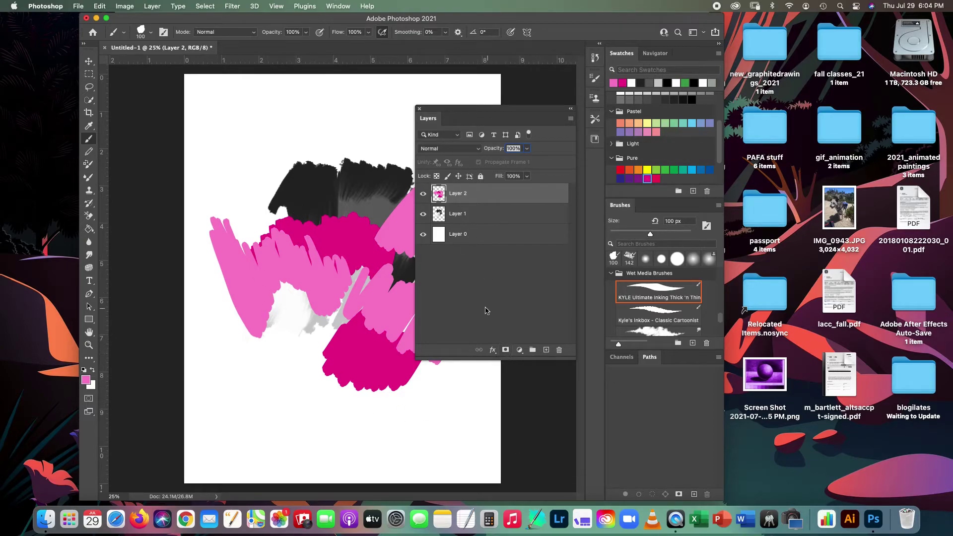
left_click(506, 351)
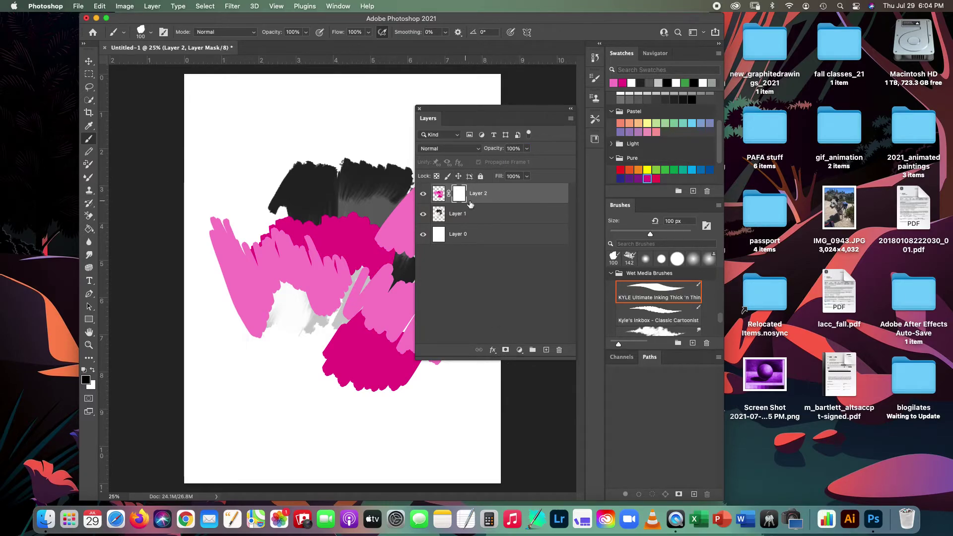
left_click(438, 195)
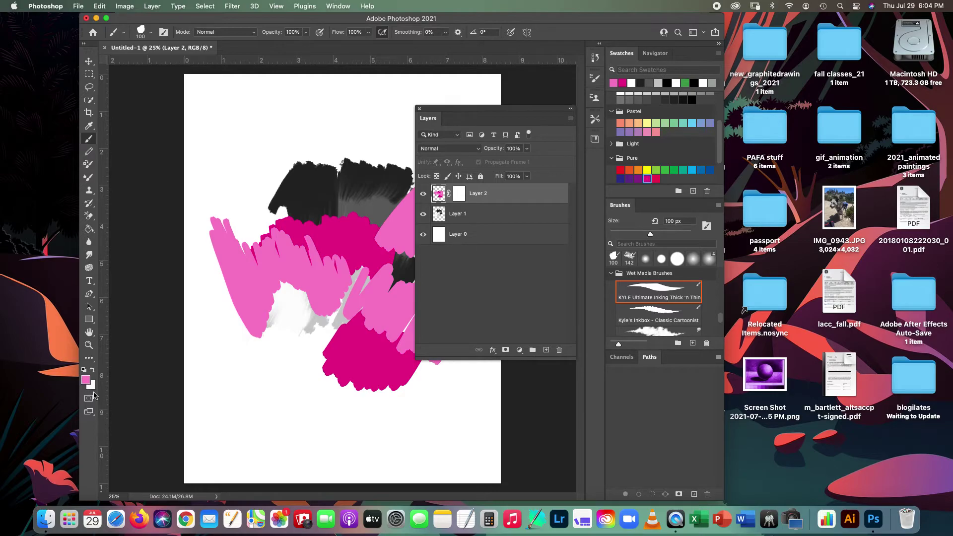
left_click(463, 196)
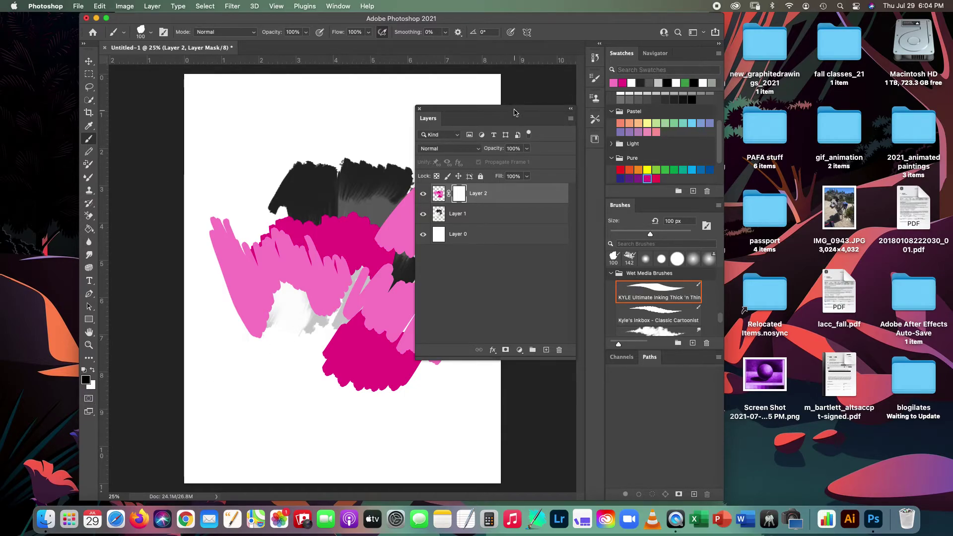
mouse_move(514, 112)
left_mouse_down()
mouse_move(534, 133)
mouse_move(550, 187)
mouse_move(593, 218)
mouse_move(602, 241)
left_mouse_up()
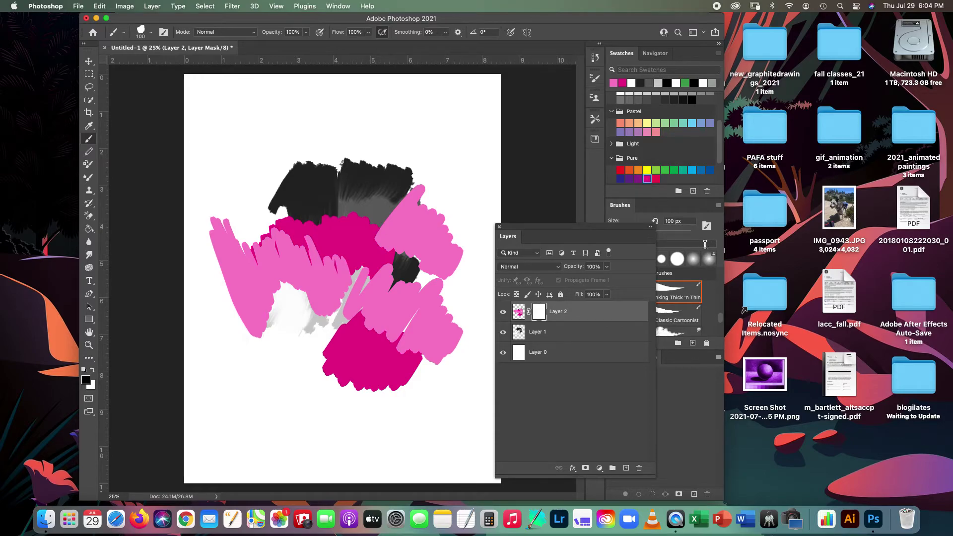
Switch to a soft round brush and undo a trial stroke on Layer 2's mask.
left_click(693, 262)
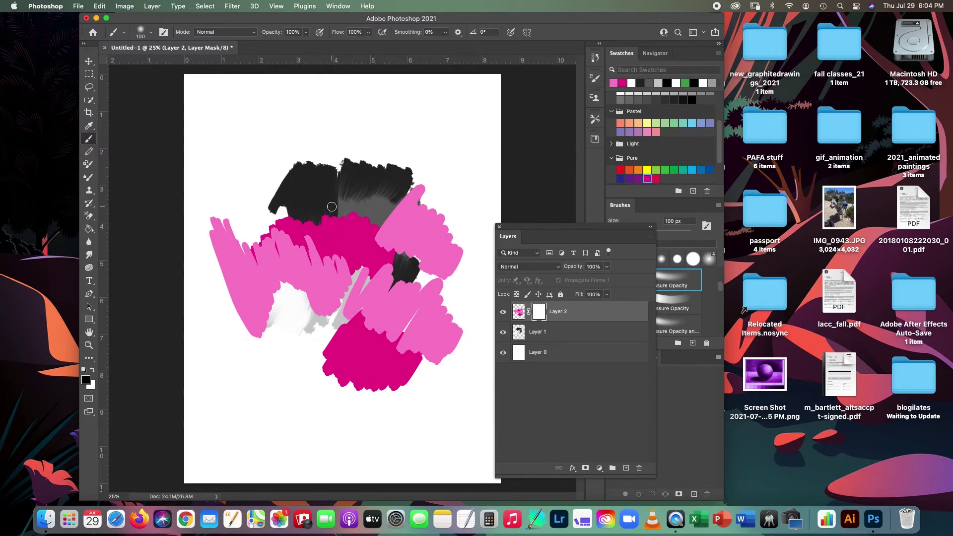
mouse_move(331, 207)
left_mouse_down()
mouse_move(314, 263)
mouse_move(335, 221)
mouse_move(324, 259)
mouse_move(354, 211)
mouse_move(327, 263)
mouse_move(364, 220)
mouse_move(343, 250)
left_mouse_up()
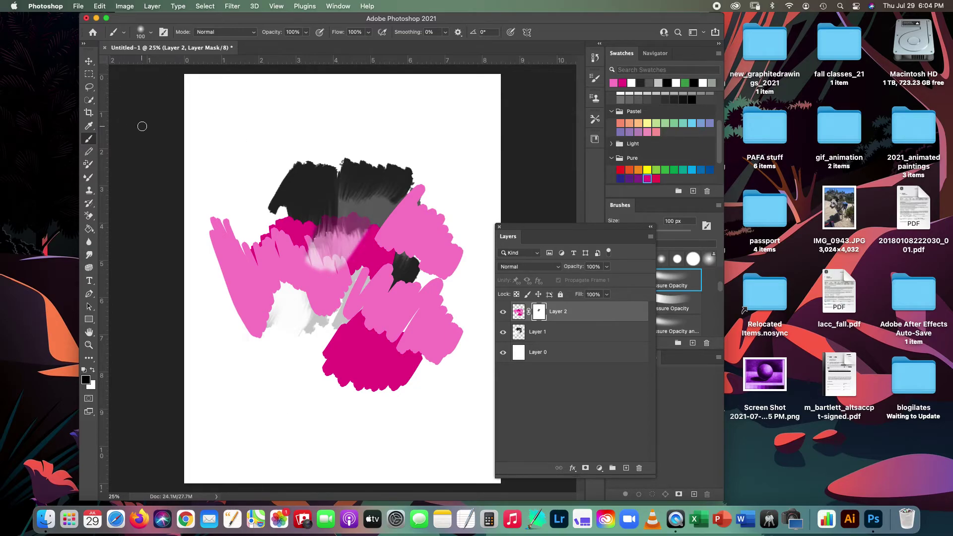
key("super+z")
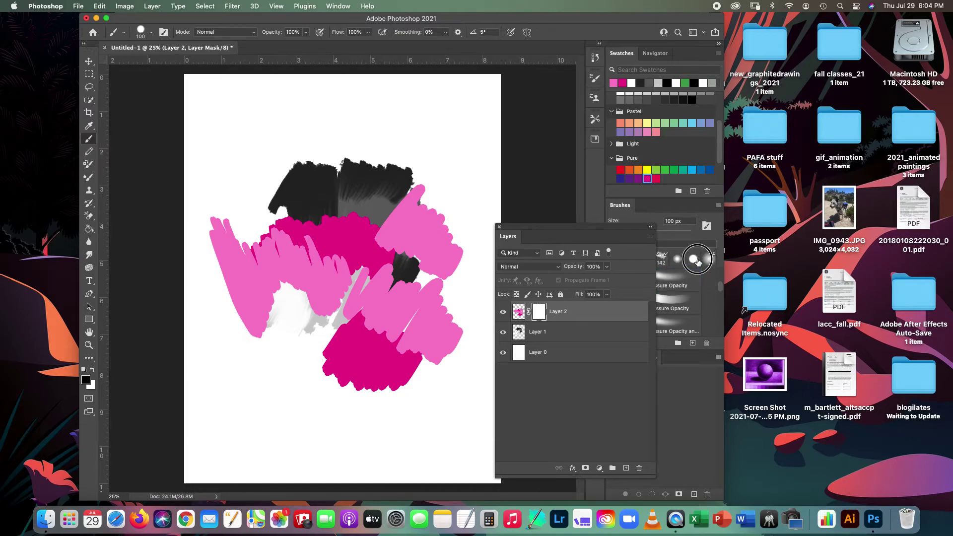
Paint black on the mask over the central, right and left pink strokes to reveal the grey beneath.
mouse_move(331, 213)
left_mouse_down()
mouse_move(315, 241)
mouse_move(358, 234)
mouse_move(336, 263)
mouse_move(357, 231)
mouse_move(357, 259)
mouse_move(381, 256)
mouse_move(372, 268)
left_mouse_up()
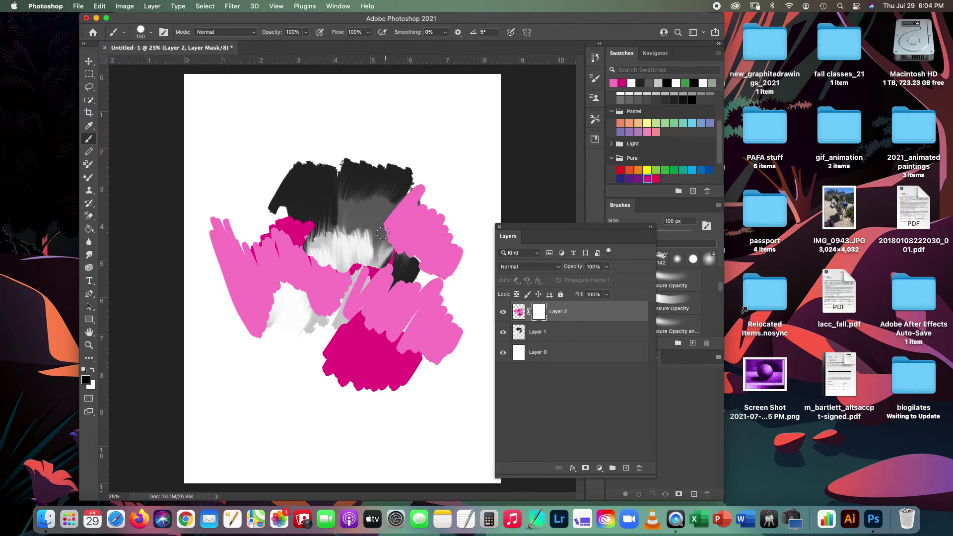
left_click_drag(382, 232, 402, 264)
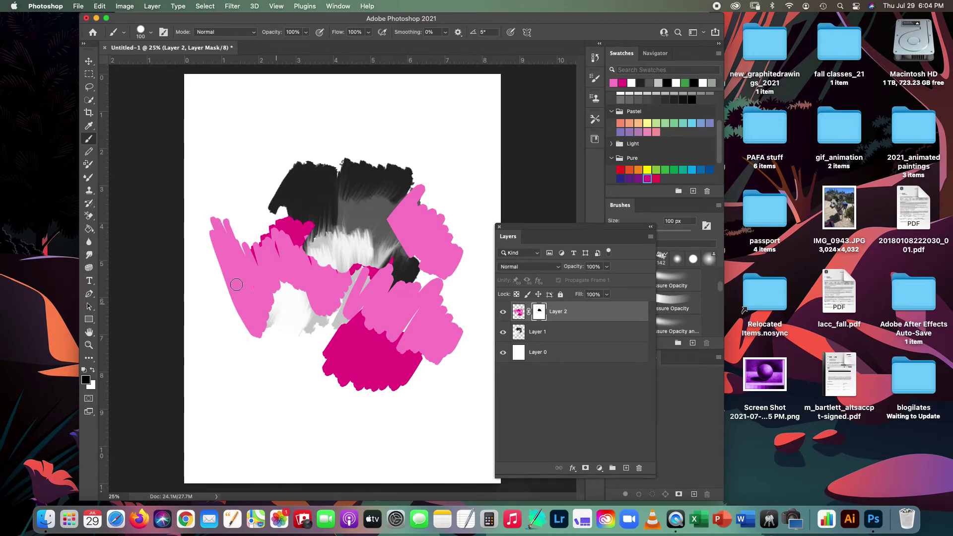
mouse_move(259, 238)
left_mouse_down()
mouse_move(289, 214)
mouse_move(276, 240)
mouse_move(307, 244)
left_mouse_up()
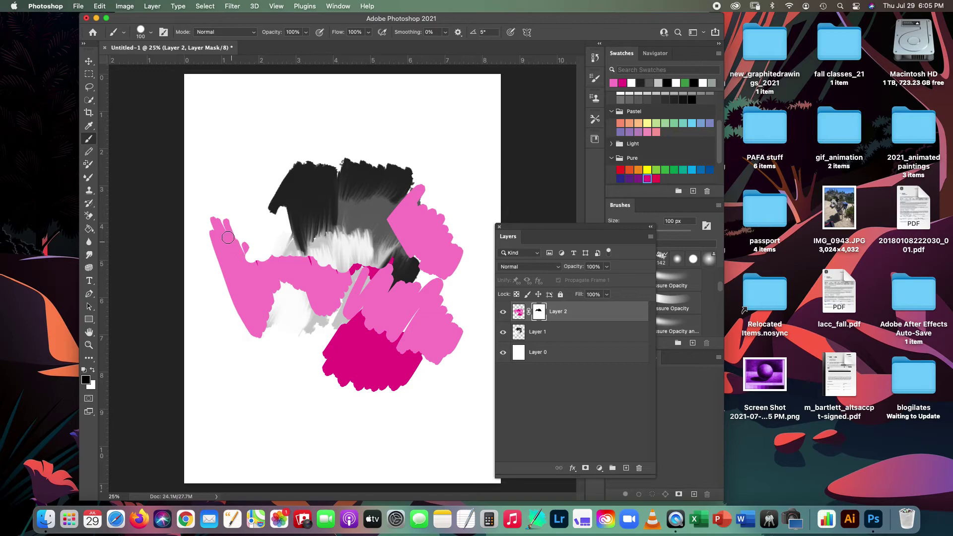
mouse_move(214, 222)
left_mouse_down()
mouse_move(243, 269)
mouse_move(224, 221)
mouse_move(260, 277)
left_mouse_up()
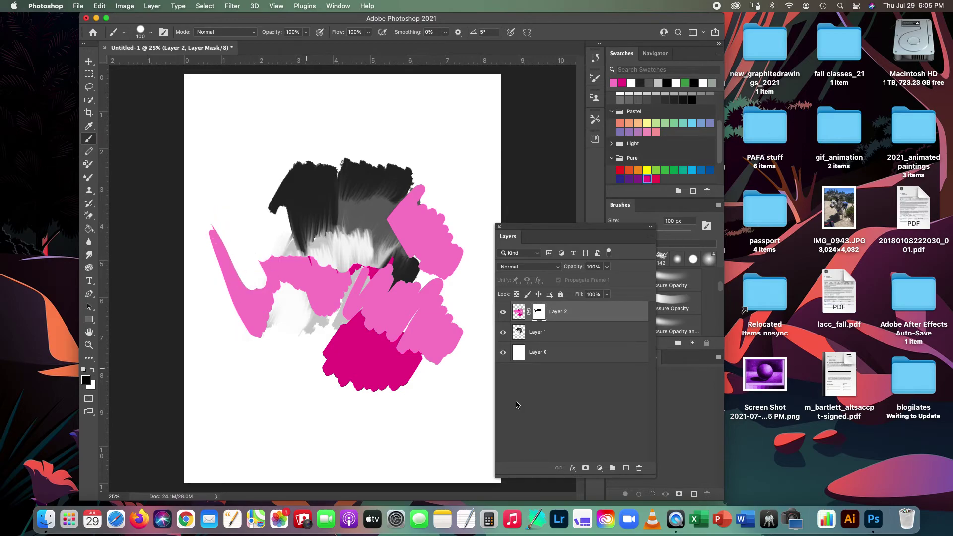
Try the Clone Stamp on the pink stroke, dismiss the missing-source warning, and choose Soft Round Pressure Opacity.
key("s")
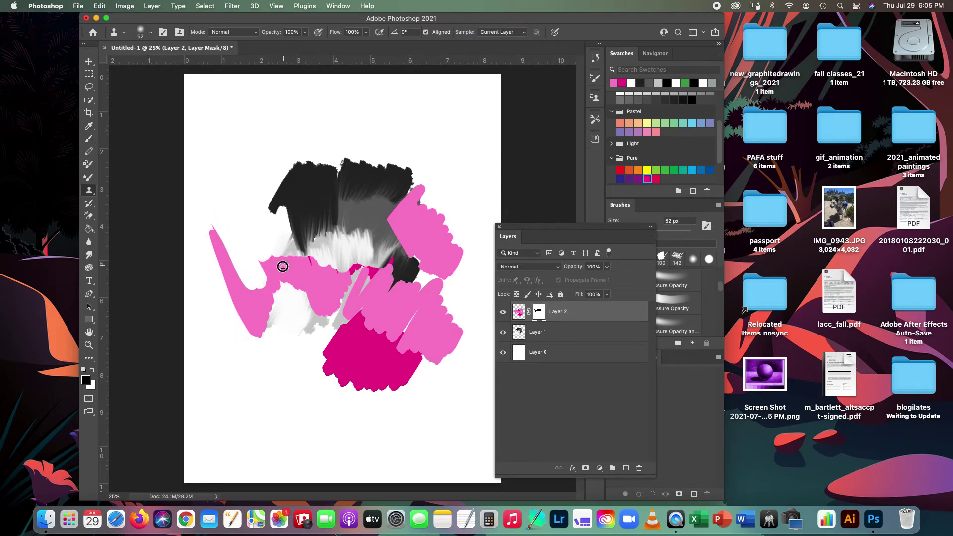
left_click(301, 315)
left_click(482, 208)
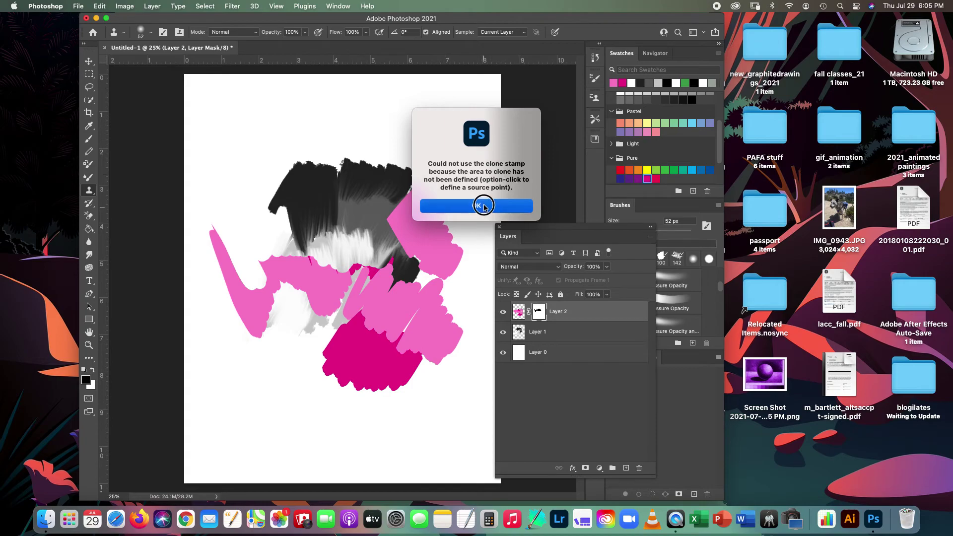
left_click_drag(619, 235, 564, 224)
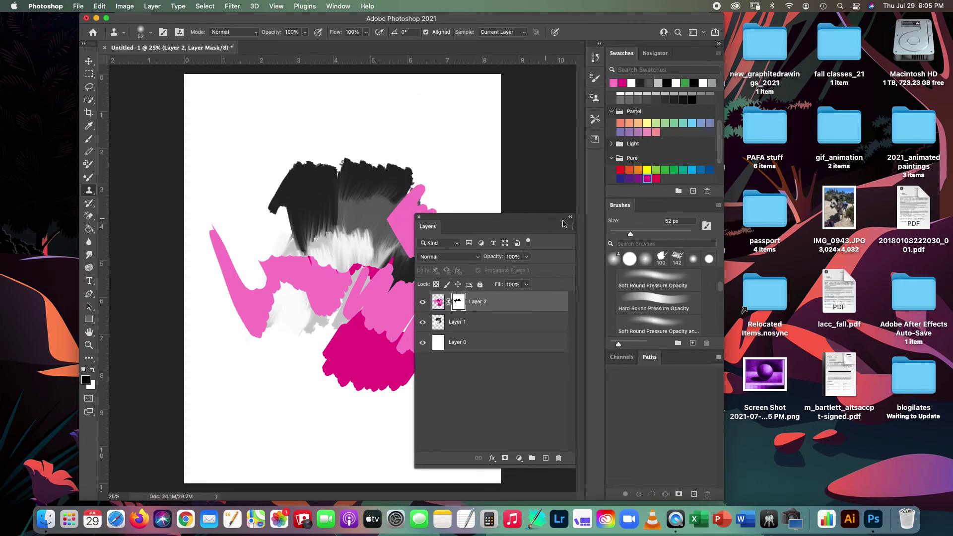
left_click(650, 284)
left_click_drag(471, 229, 579, 218)
Retry cloning, dismiss the warning again, and return to the Brush tool.
left_click(315, 299)
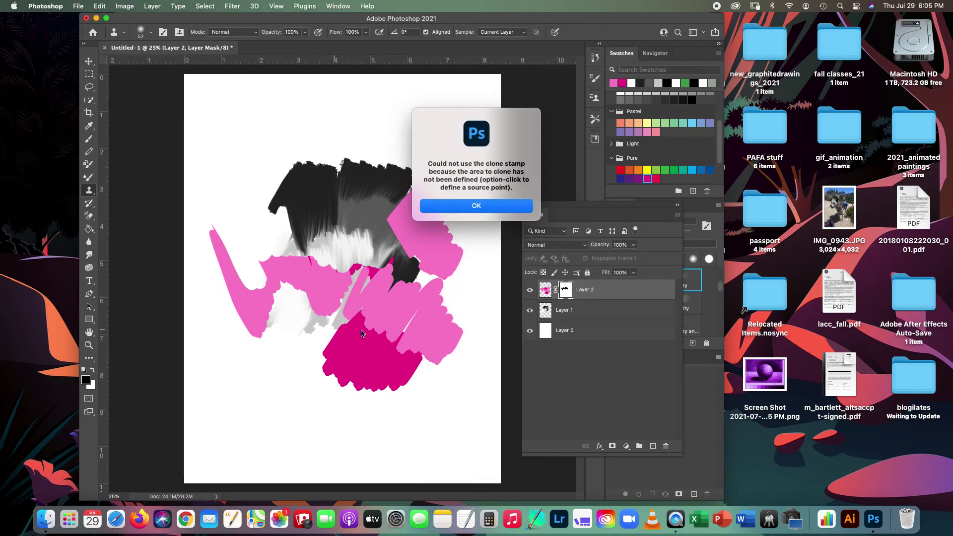
left_click(477, 207)
left_click_drag(623, 212, 524, 205)
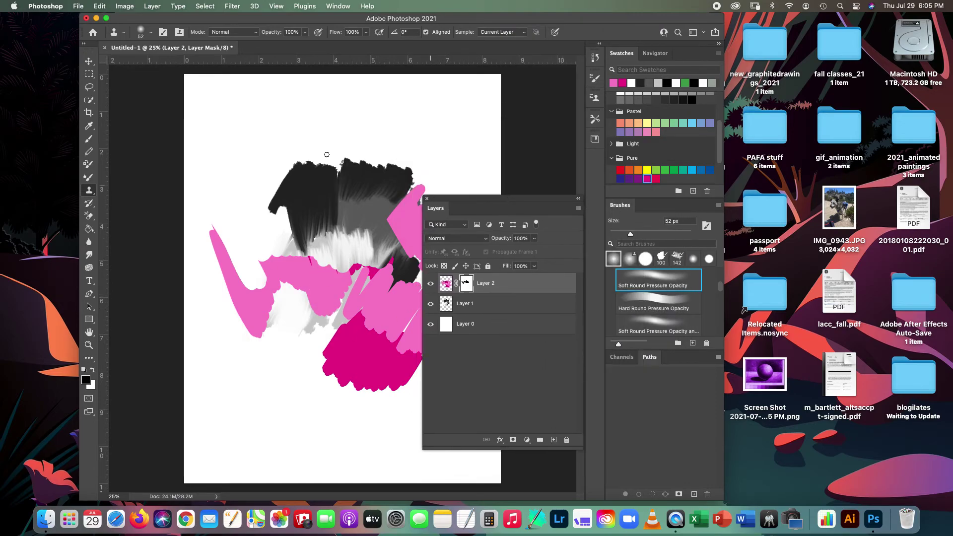
left_click(141, 35)
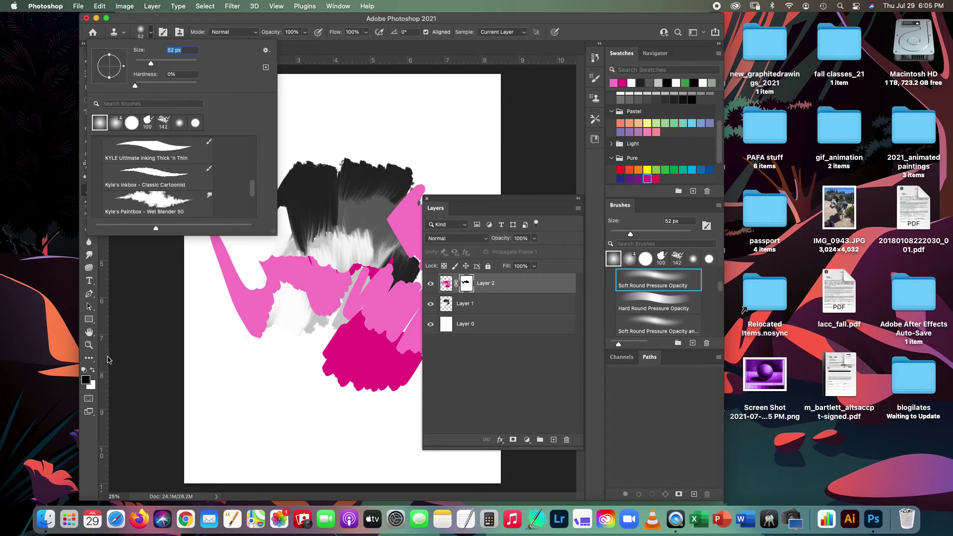
left_click(88, 470)
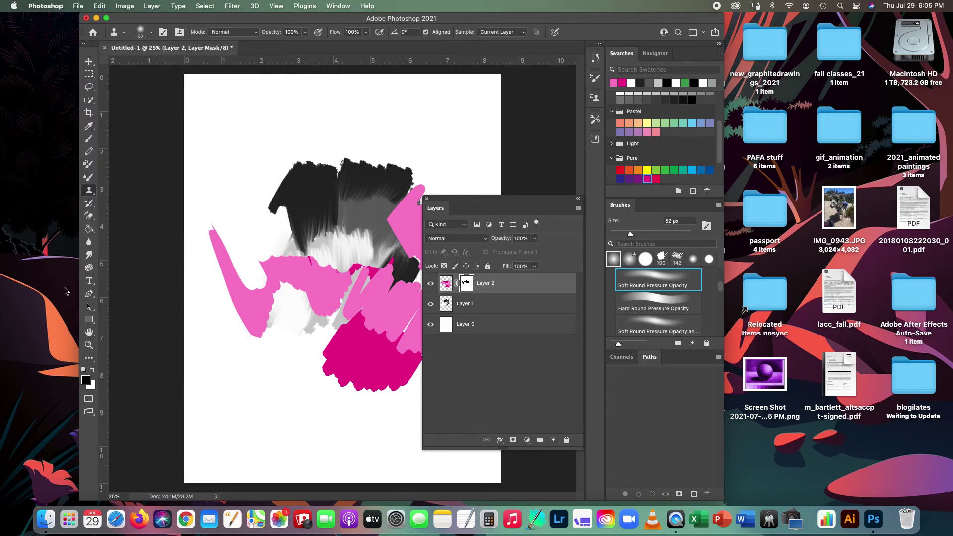
left_click(88, 140)
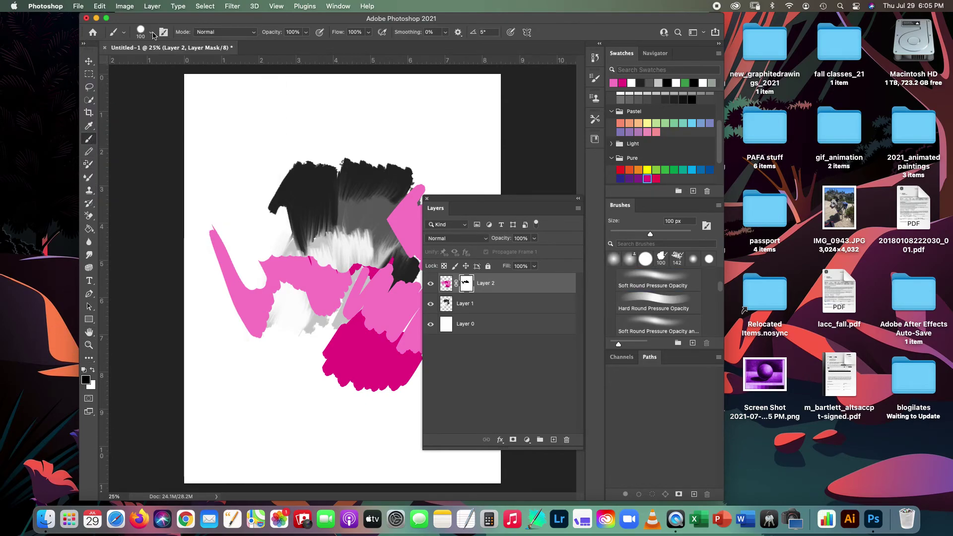
Pick General Brushes > Soft Round at 176 px and mask most of the horizontal pink stroke.
left_click(152, 34)
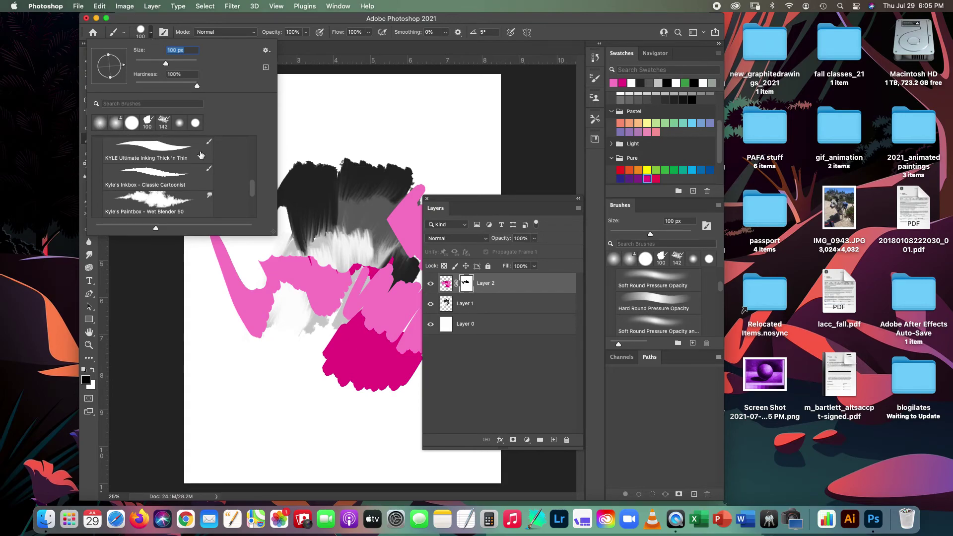
mouse_move(253, 186)
left_mouse_down()
mouse_move(249, 132)
mouse_move(140, 149)
left_mouse_up()
left_click(96, 144)
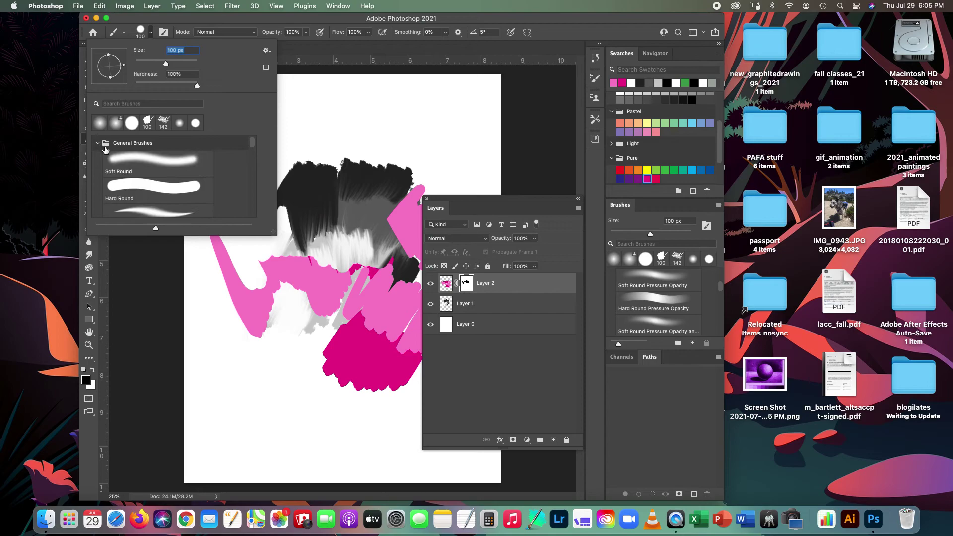
left_click(138, 165)
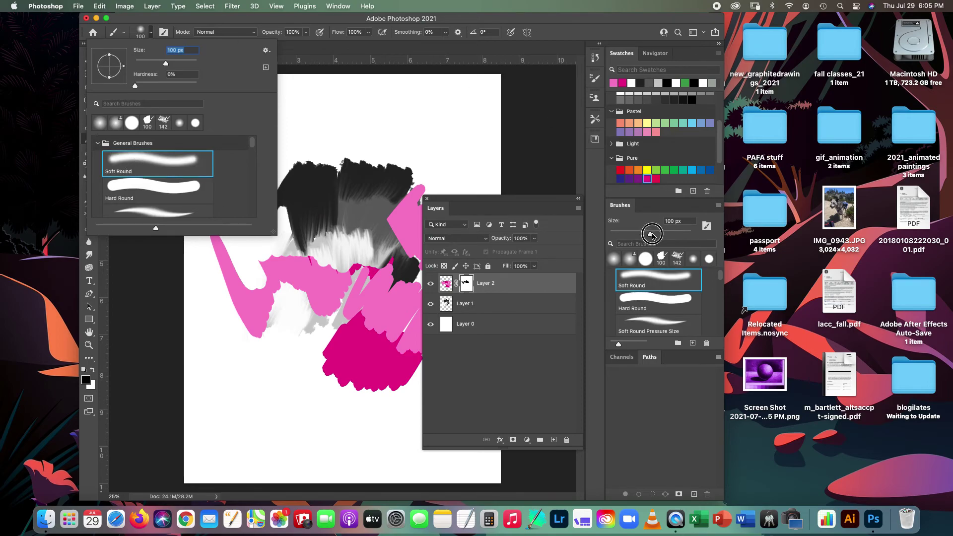
left_click_drag(651, 235, 663, 237)
mouse_move(306, 247)
left_mouse_down()
mouse_move(272, 298)
mouse_move(287, 253)
mouse_move(253, 283)
mouse_move(257, 253)
mouse_move(211, 233)
mouse_move(225, 263)
mouse_move(227, 209)
left_mouse_up()
At 42% brush opacity, fade the middle and left pink strokes through the mask, then collapse the Layers panel.
left_click(306, 33)
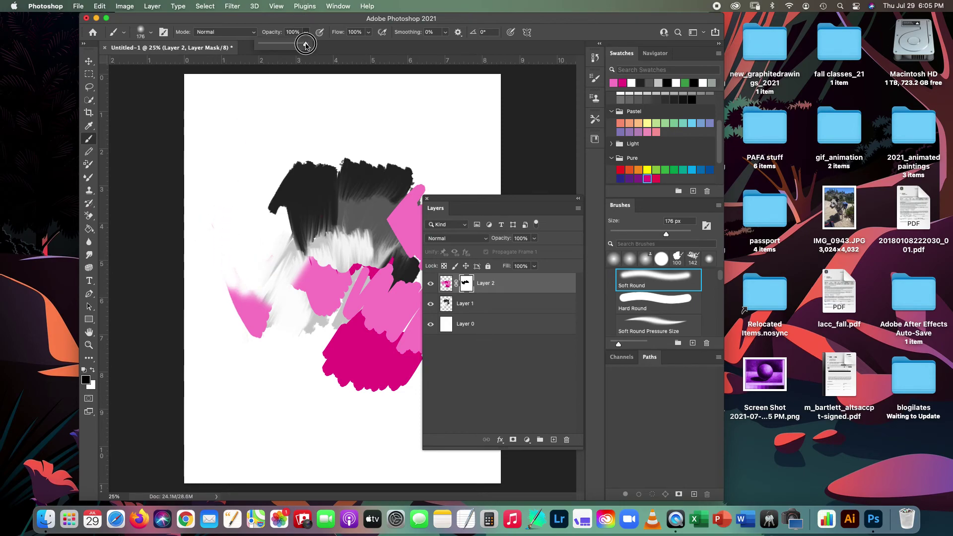
mouse_move(308, 43)
left_mouse_down()
mouse_move(271, 44)
mouse_move(279, 44)
left_mouse_up()
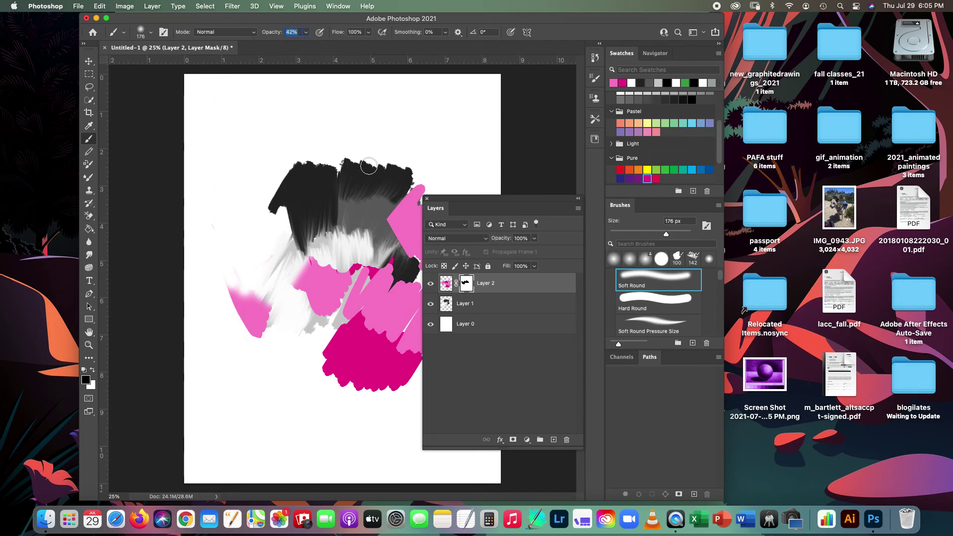
mouse_move(325, 295)
left_mouse_down()
mouse_move(314, 275)
mouse_move(337, 295)
mouse_move(293, 276)
mouse_move(354, 267)
mouse_move(373, 277)
mouse_move(359, 299)
mouse_move(371, 271)
mouse_move(383, 284)
mouse_move(384, 309)
mouse_move(369, 325)
mouse_move(332, 344)
mouse_move(331, 371)
mouse_move(339, 330)
mouse_move(359, 370)
mouse_move(377, 272)
mouse_move(389, 319)
mouse_move(388, 286)
mouse_move(369, 263)
mouse_move(344, 312)
left_mouse_up()
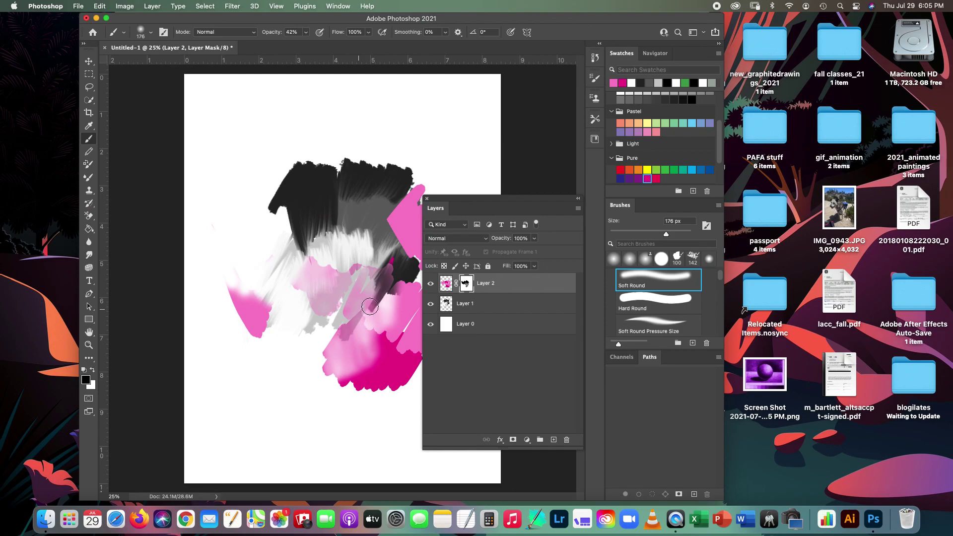
left_click_drag(240, 295, 258, 301)
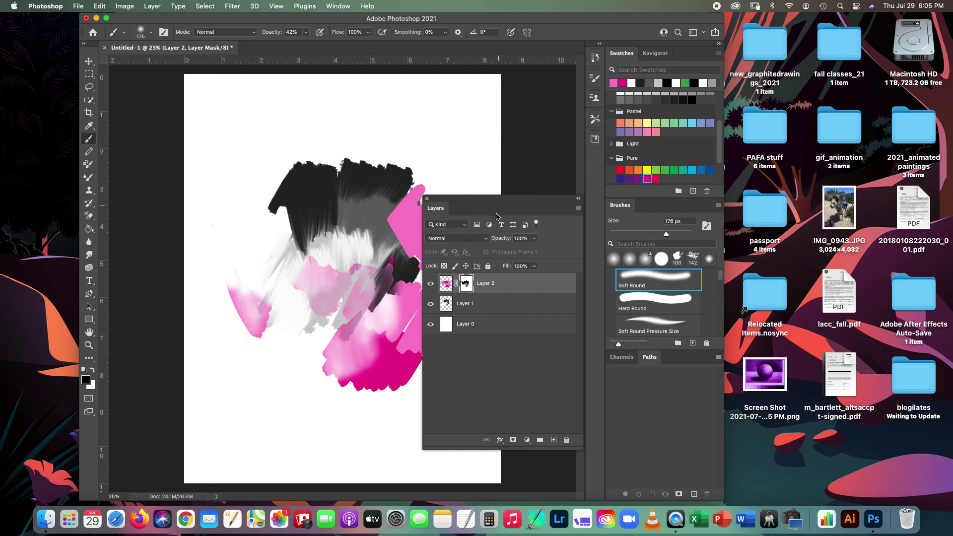
left_click(579, 198)
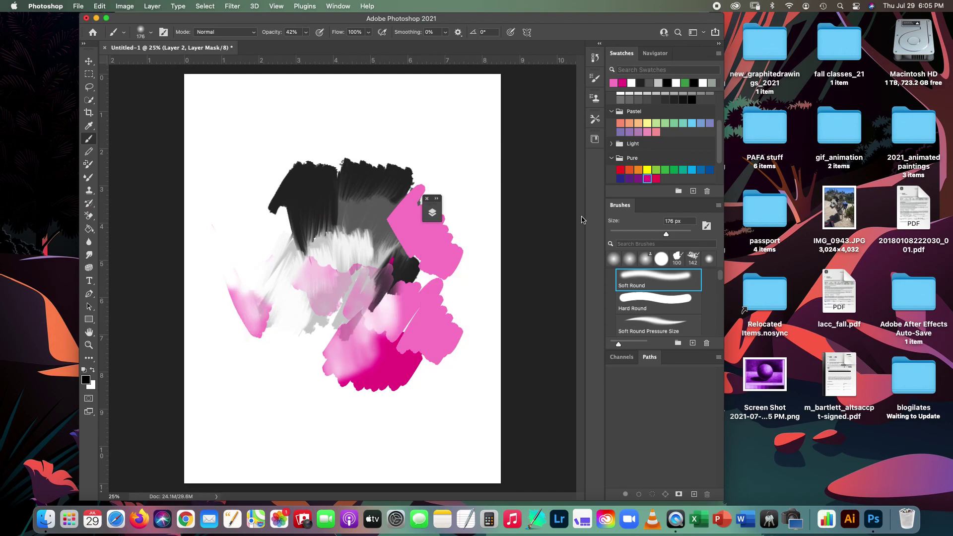